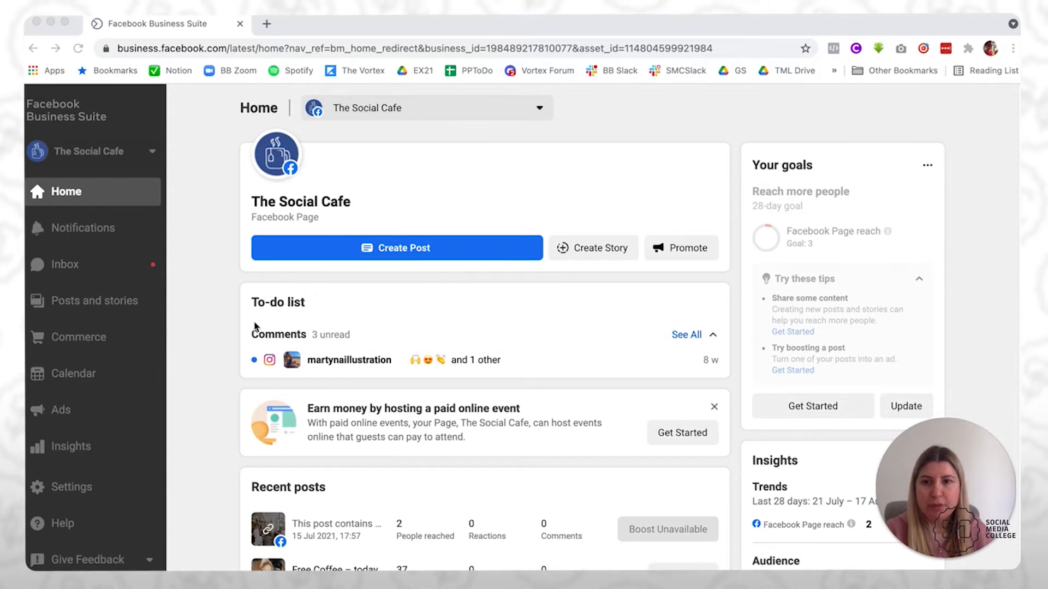
# Step: Switch from Business Suite to Ads Manager for The Social Cafe
pyautogui.scroll(-1, 72, 393)
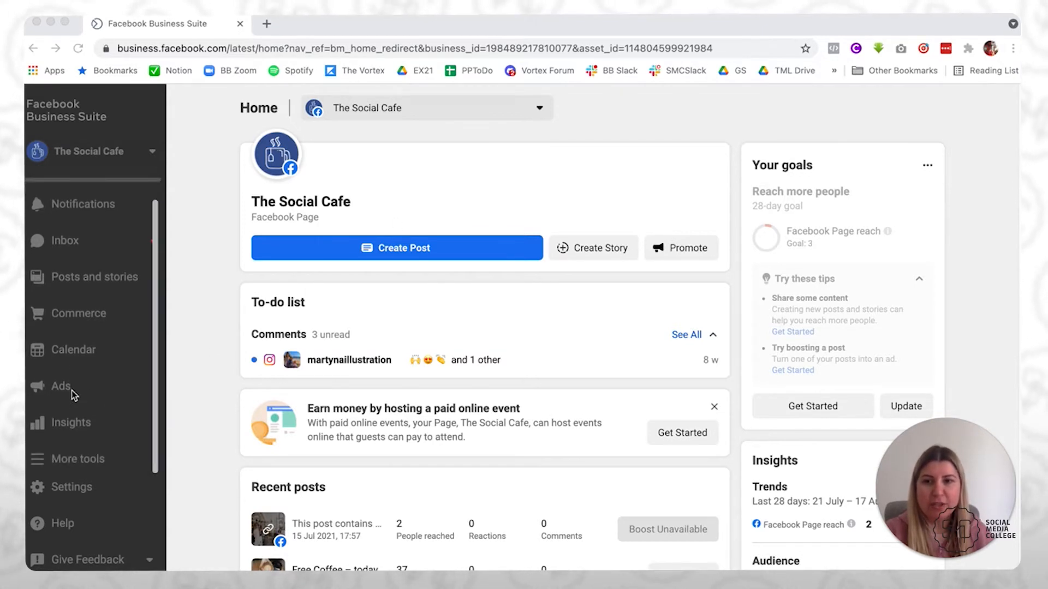
pyautogui.click(73, 462)
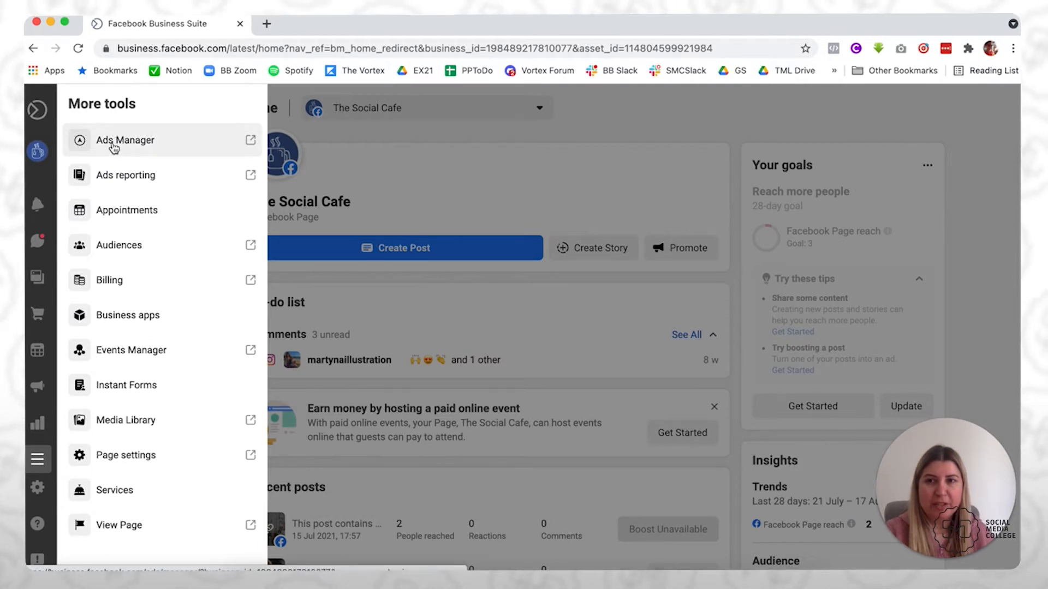
pyautogui.click(114, 142)
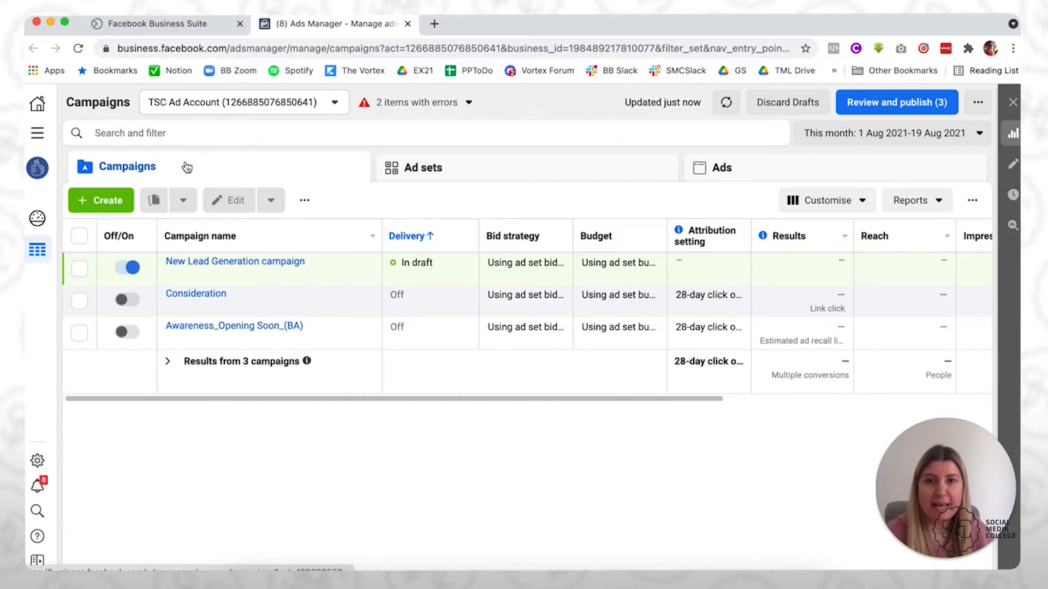
# Step: Create a new campaign with the Brand Awareness objective and name it Instagram Promotion
pyautogui.click(88, 200)
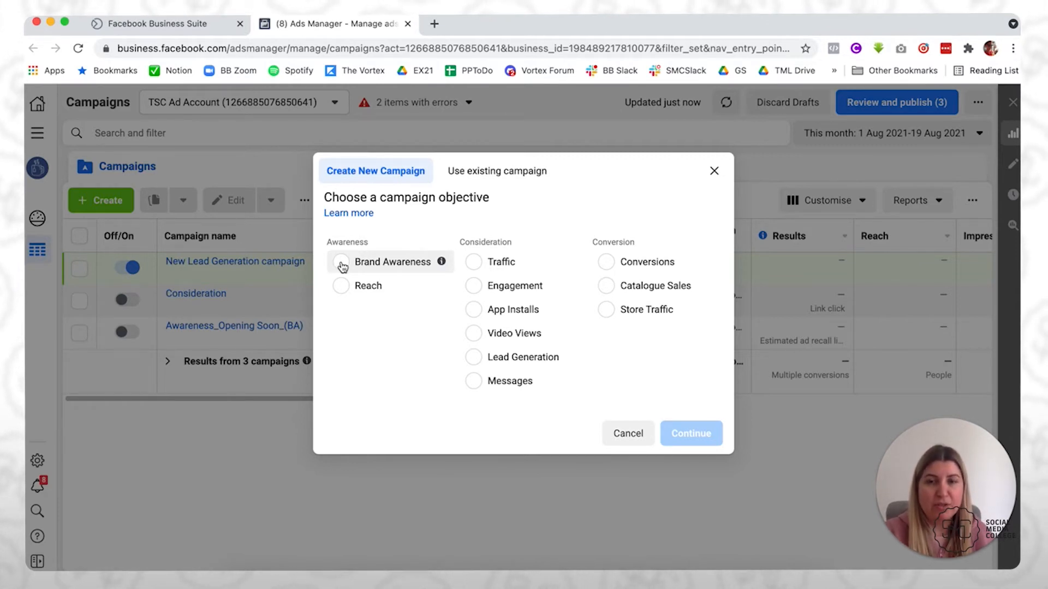
pyautogui.click(342, 264)
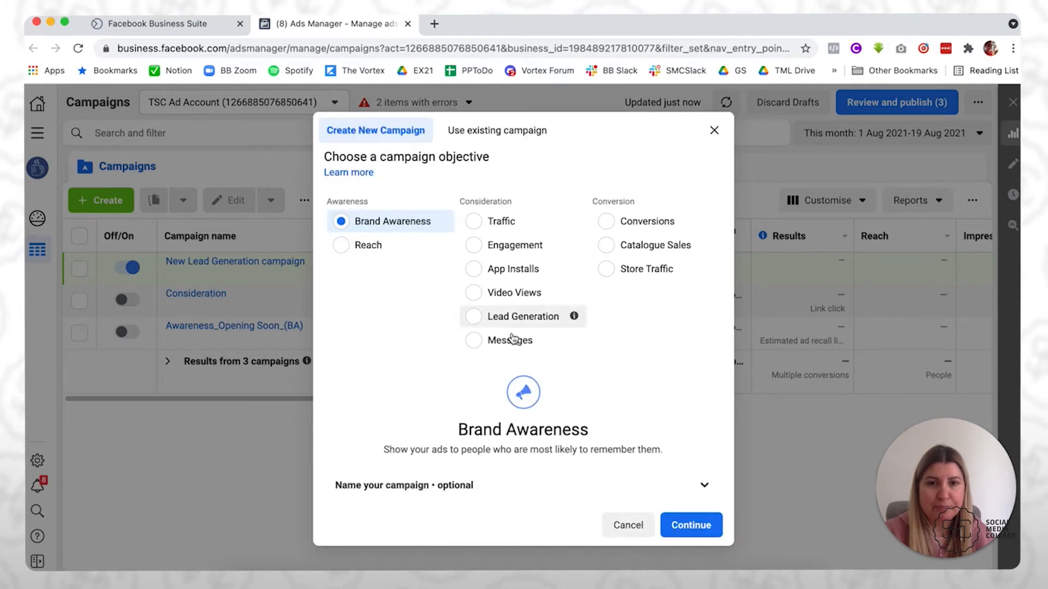
pyautogui.click(704, 487)
pyautogui.scroll(-4, 702, 489)
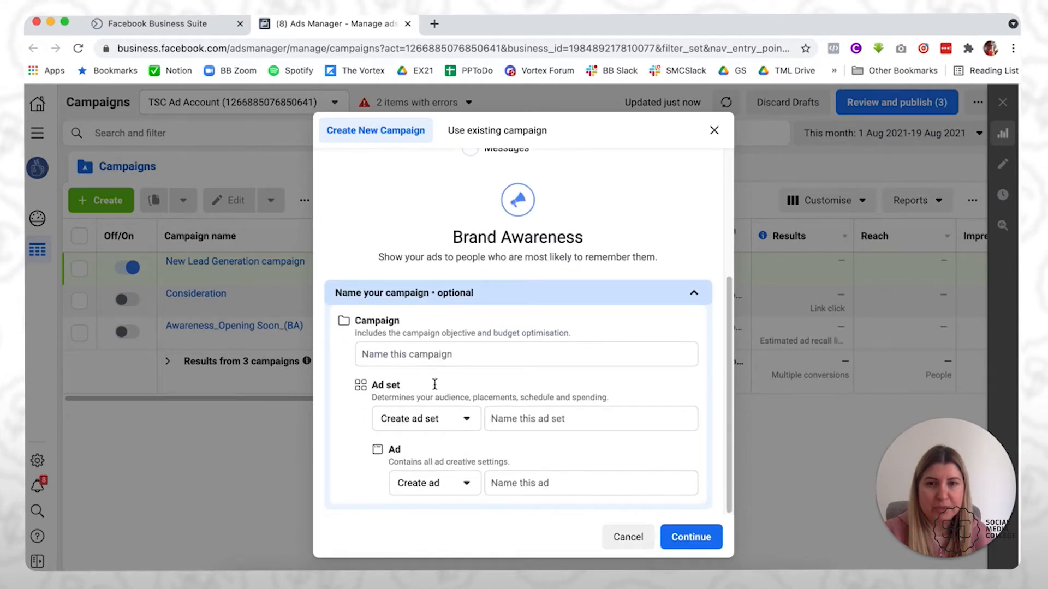
pyautogui.click(402, 353)
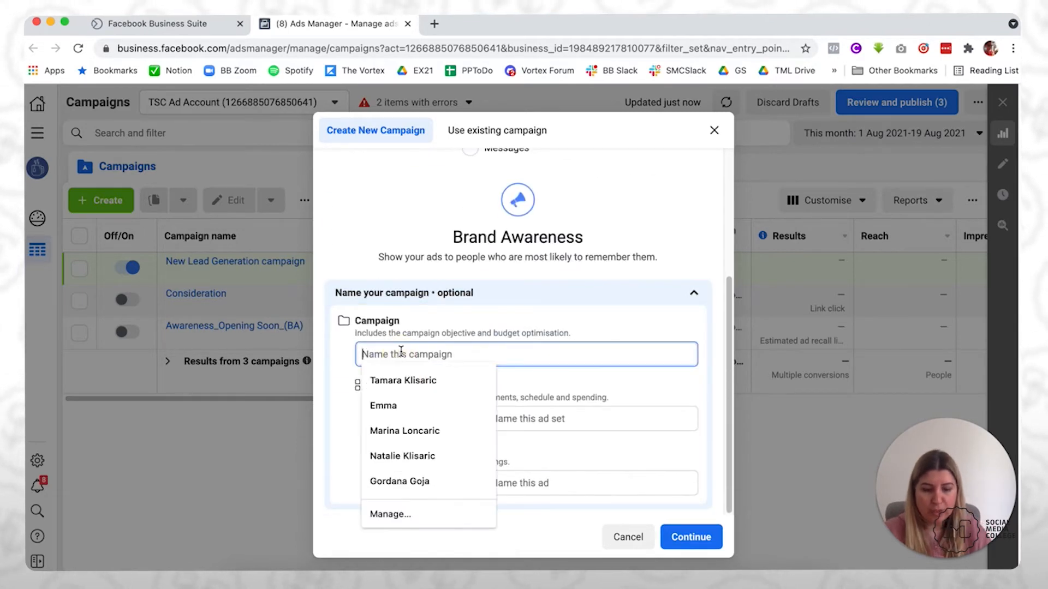
pyautogui.write('Instagram Promotion')
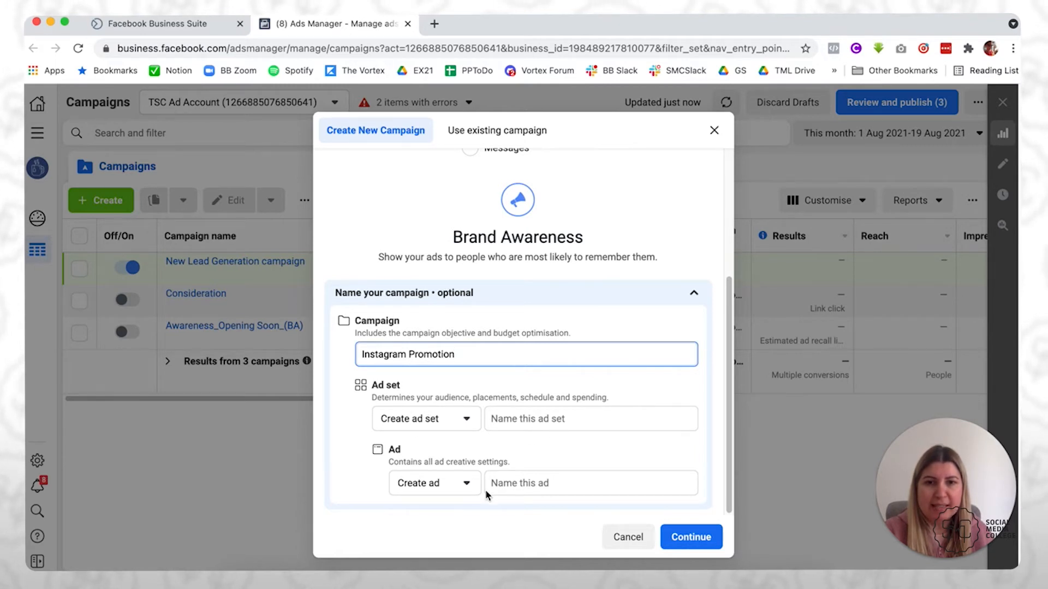
pyautogui.click(690, 538)
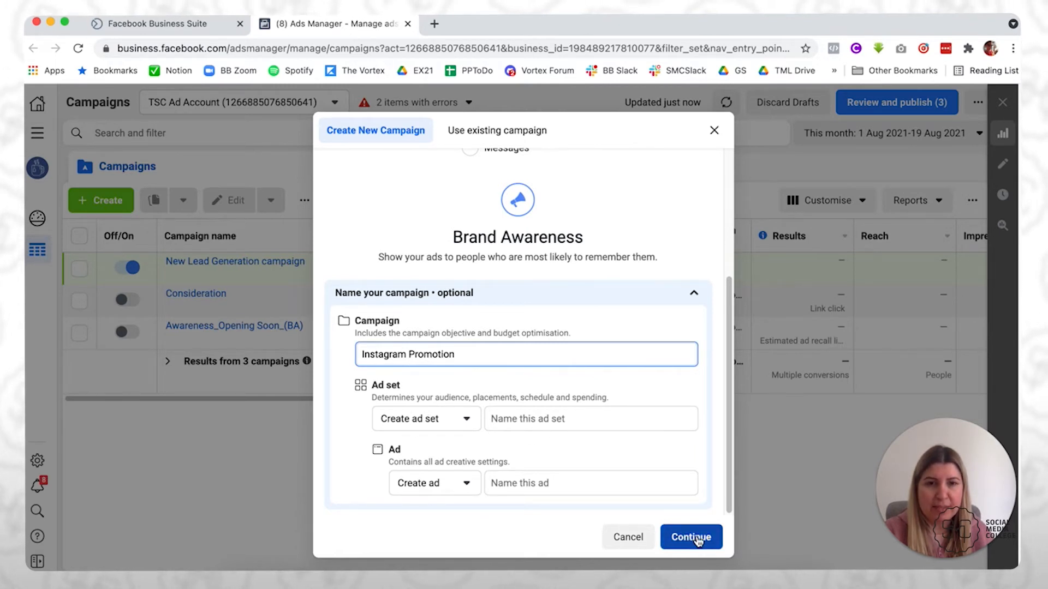
pyautogui.click(697, 539)
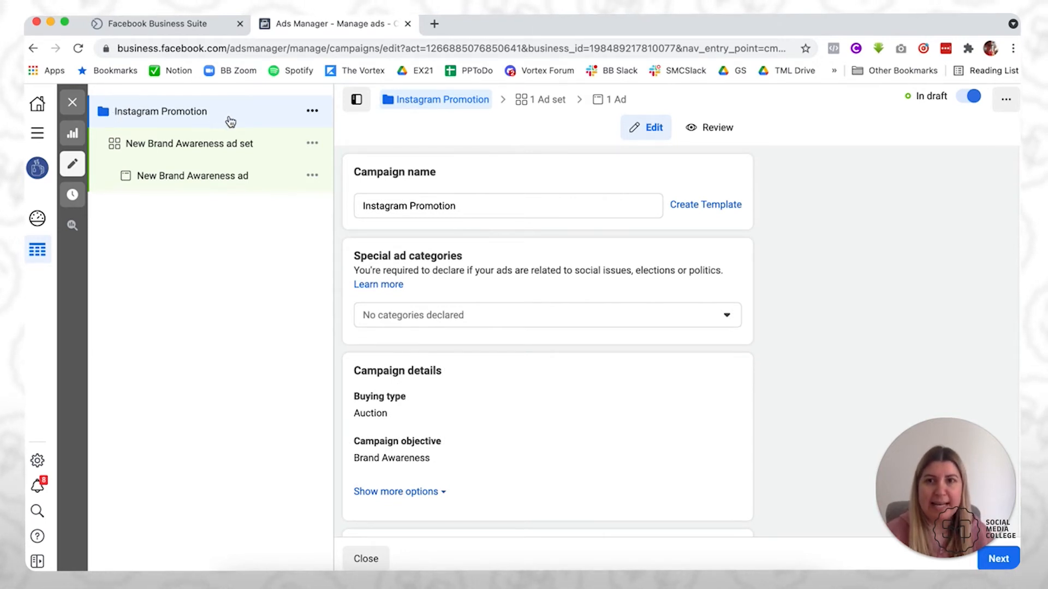
# Step: Review the campaign-level settings, leave A/B test and campaign budget optimisation off, and continue to the ad set
pyautogui.scroll(-1, 578, 349)
pyautogui.scroll(-3, 578, 349)
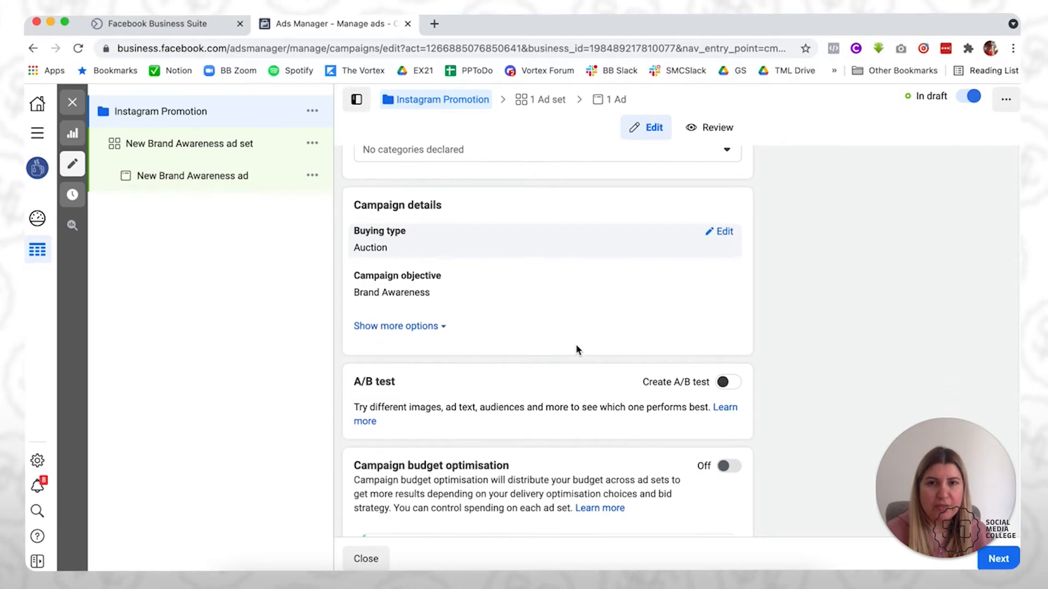
pyautogui.scroll(-1, 568, 338)
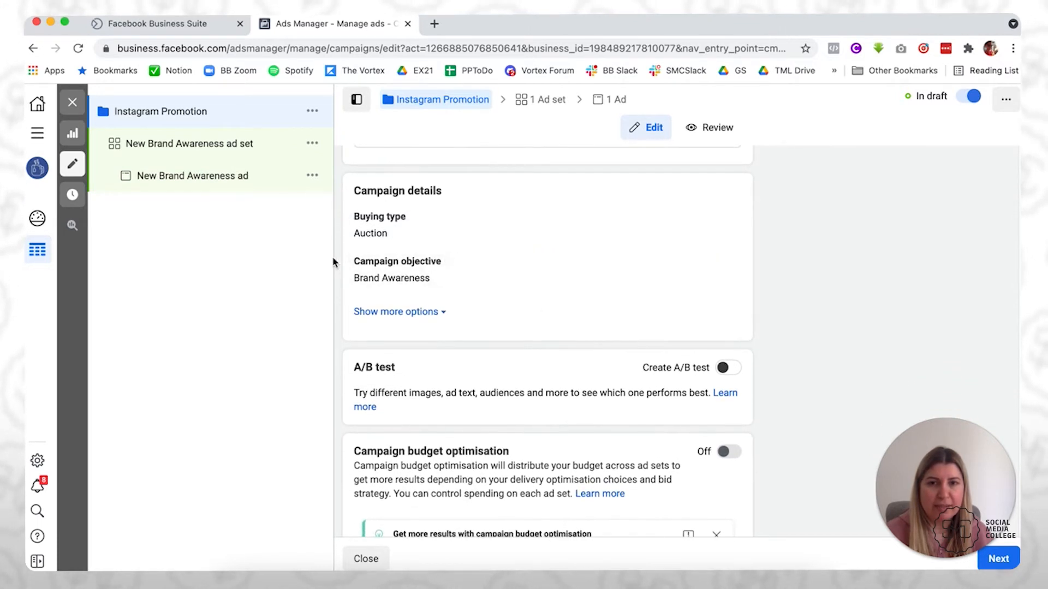
pyautogui.scroll(-2, 585, 339)
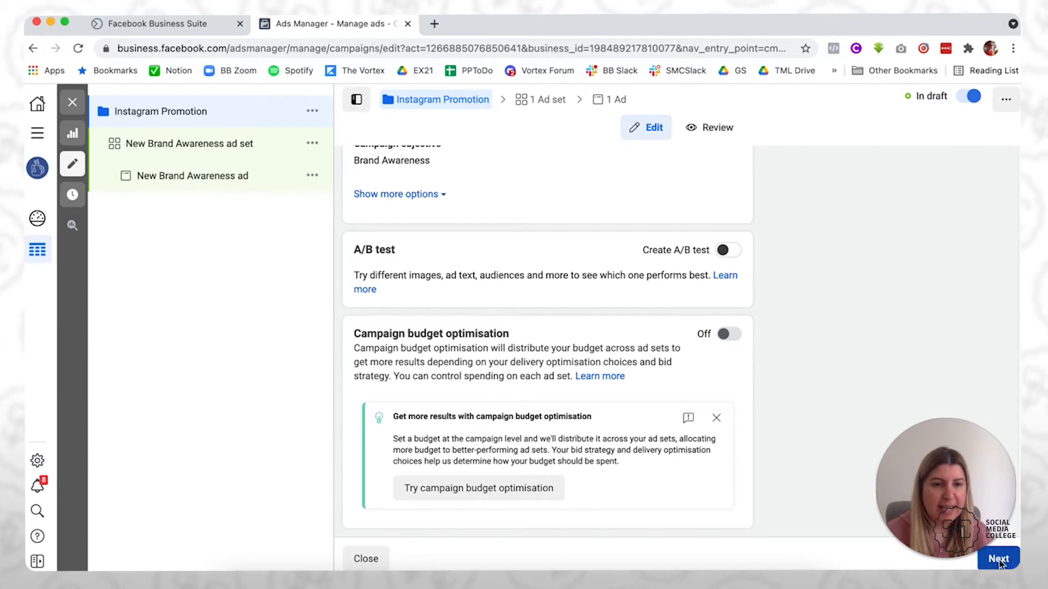
pyautogui.click(1013, 563)
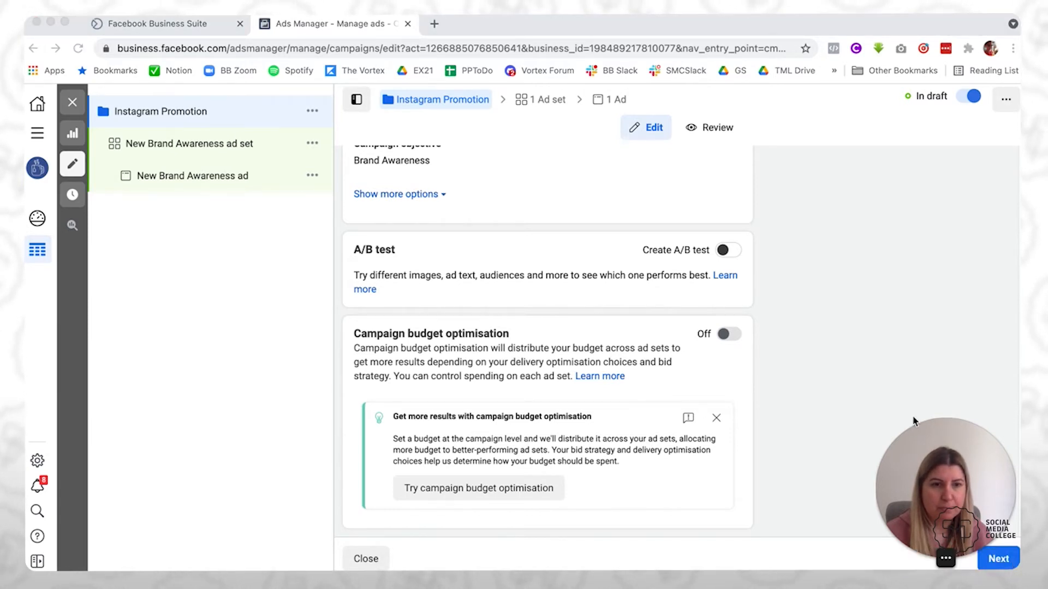
pyautogui.moveTo(969, 434); pyautogui.dragTo(91, 441)
pyautogui.click(993, 561)
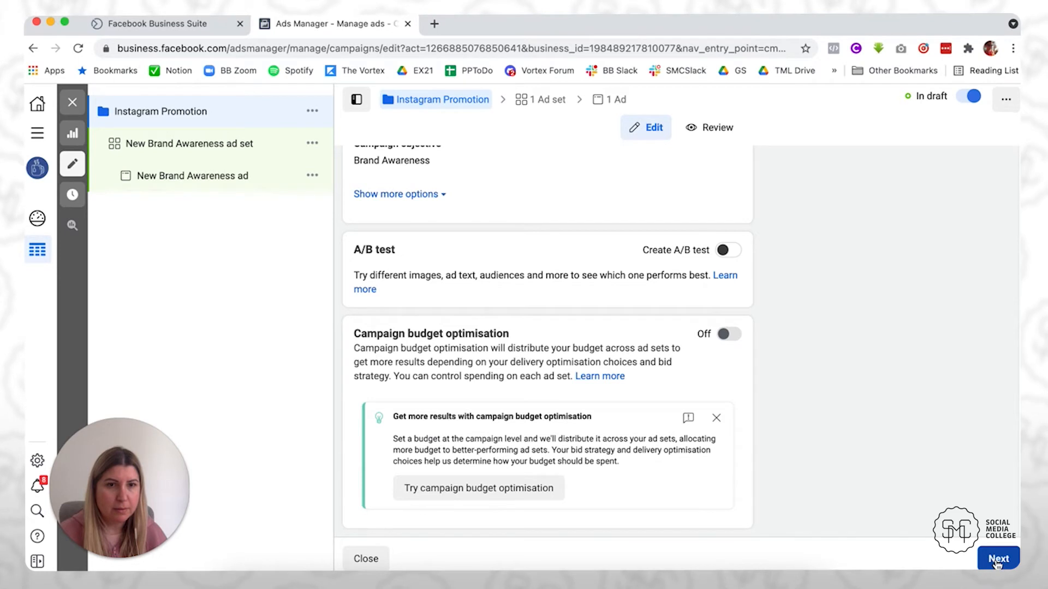
pyautogui.click(996, 562)
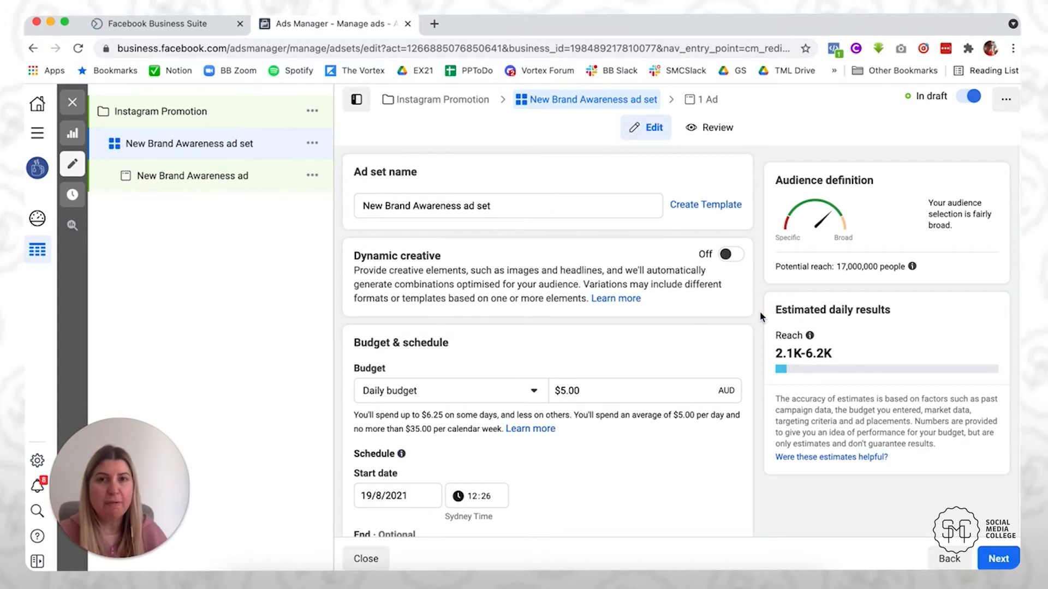
# Step: Rename the ad set as Free Coffee Promotion (Instagram)
pyautogui.scroll(-1, 761, 317)
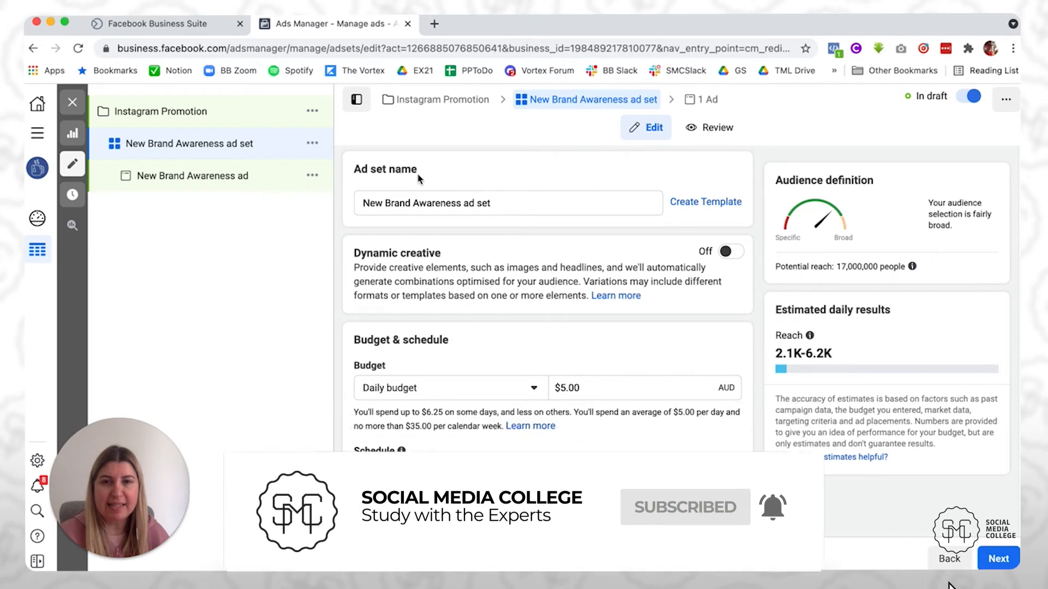
pyautogui.moveTo(500, 206); pyautogui.dragTo(354, 202)
pyautogui.write('Free Coffee Promotion')
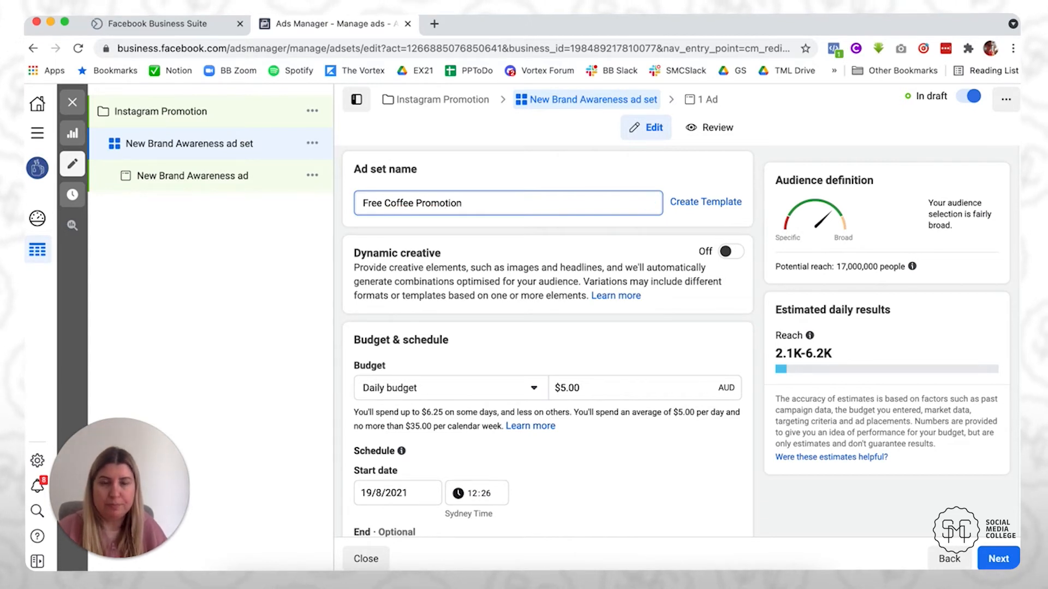
pyautogui.write(' (Instagram')
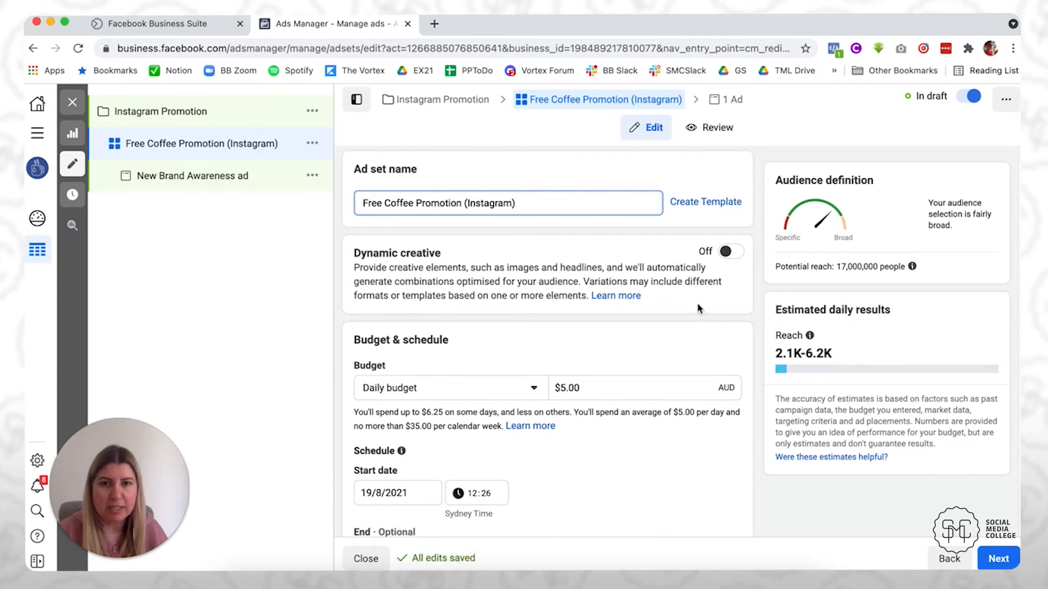
pyautogui.scroll(-1, 698, 305)
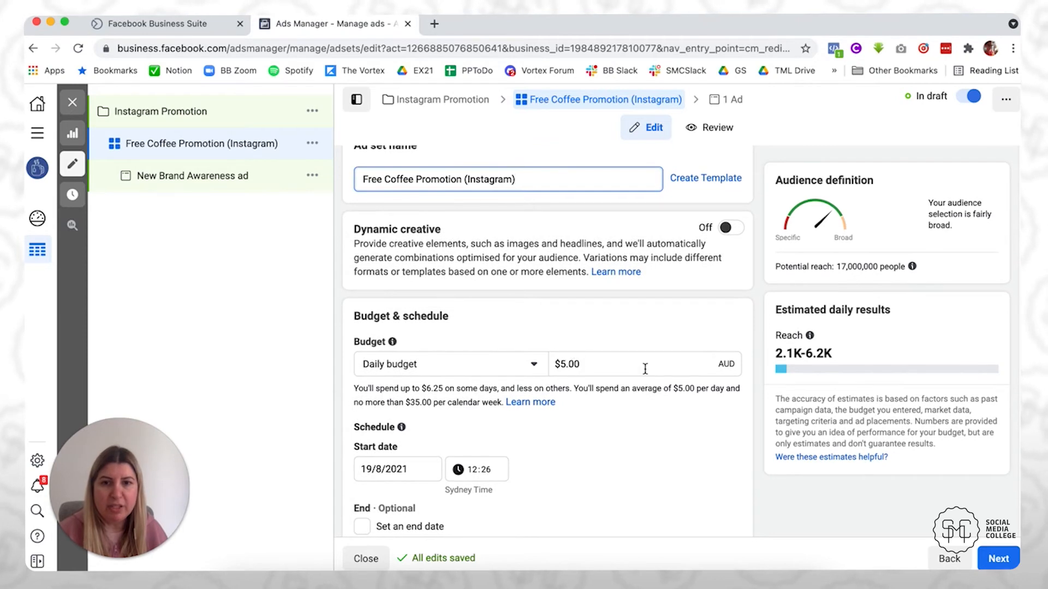
pyautogui.scroll(-5, 645, 369)
pyautogui.scroll(-3, 645, 373)
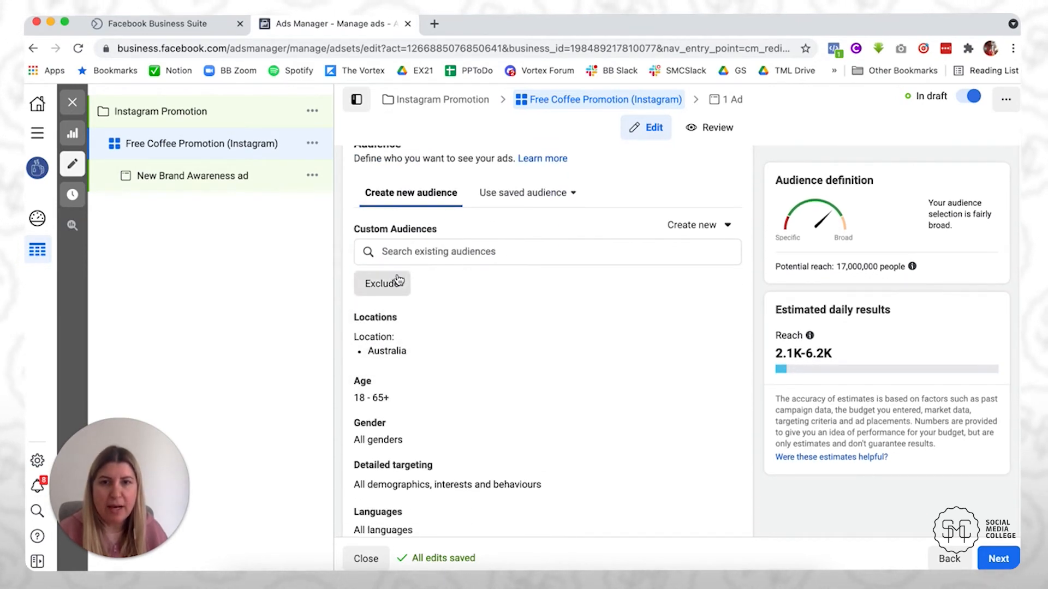
pyautogui.click(413, 250)
pyautogui.write('sy')
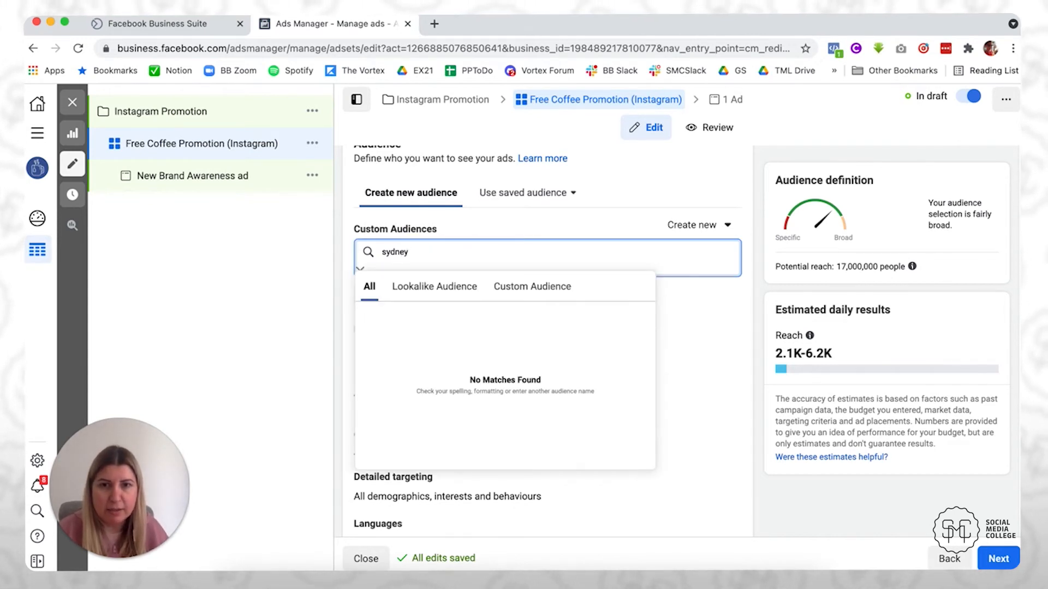
pyautogui.write('dney')
pyautogui.moveTo(413, 254); pyautogui.dragTo(362, 252)
pyautogui.press('BackSpace')
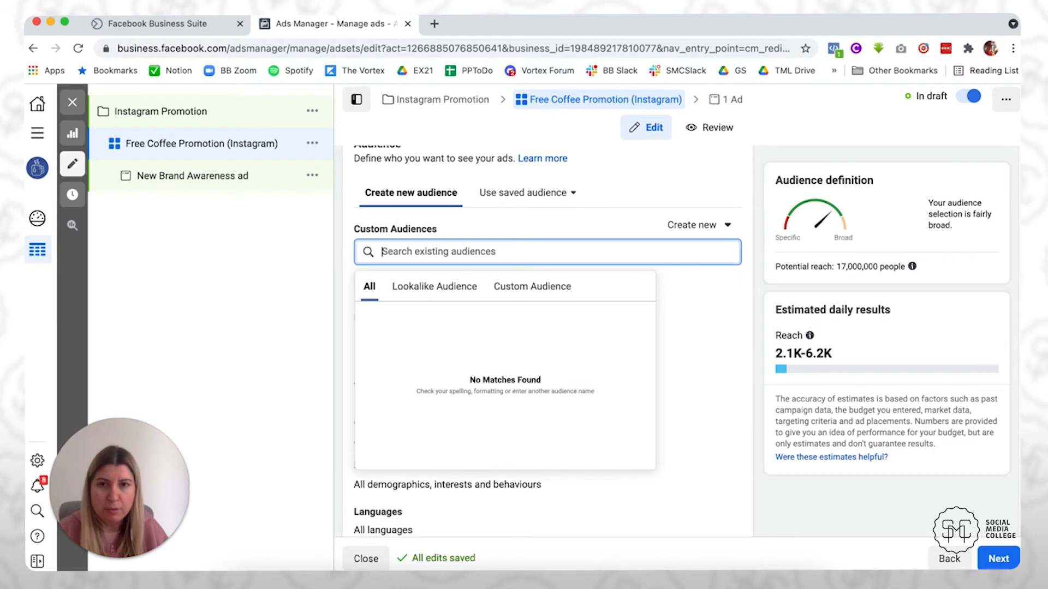
pyautogui.click(751, 275)
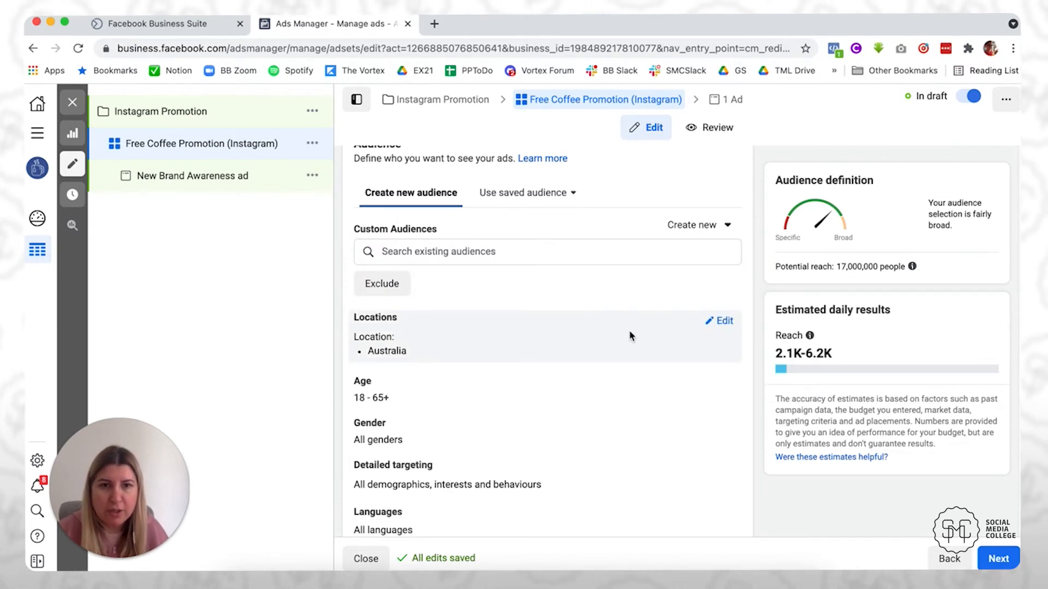
# Step: Replace Australia with Sydney, New South Wales as the ad set's audience location
pyautogui.click(728, 322)
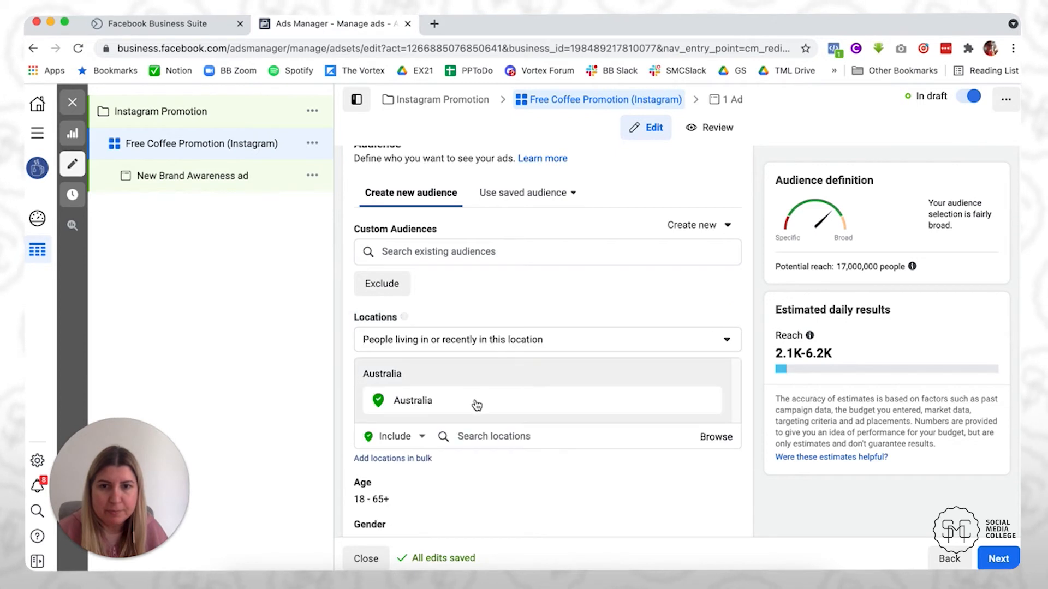
pyautogui.click(709, 403)
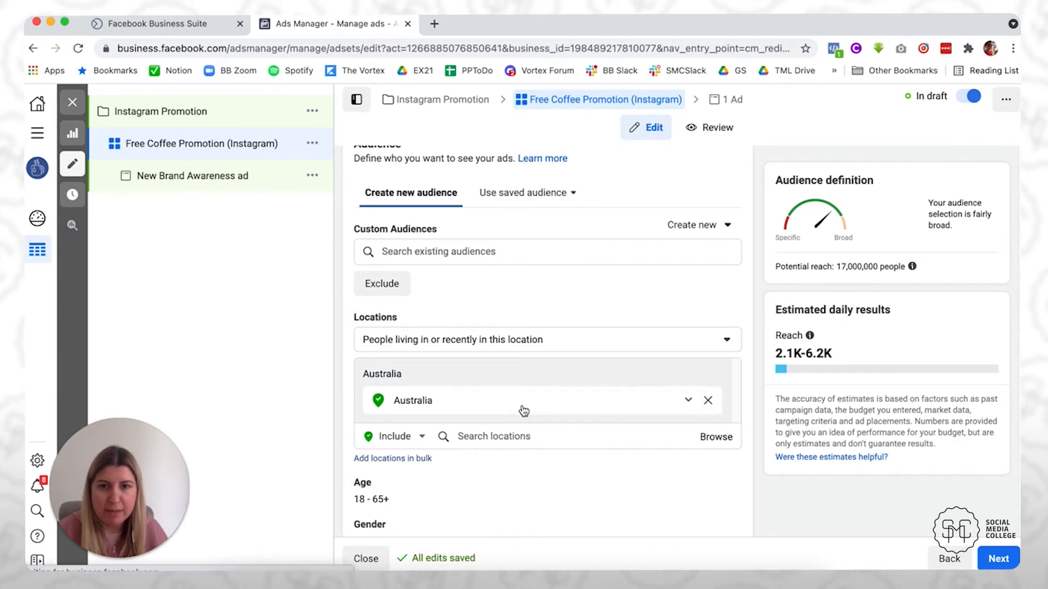
pyautogui.click(449, 391)
pyautogui.click(494, 416)
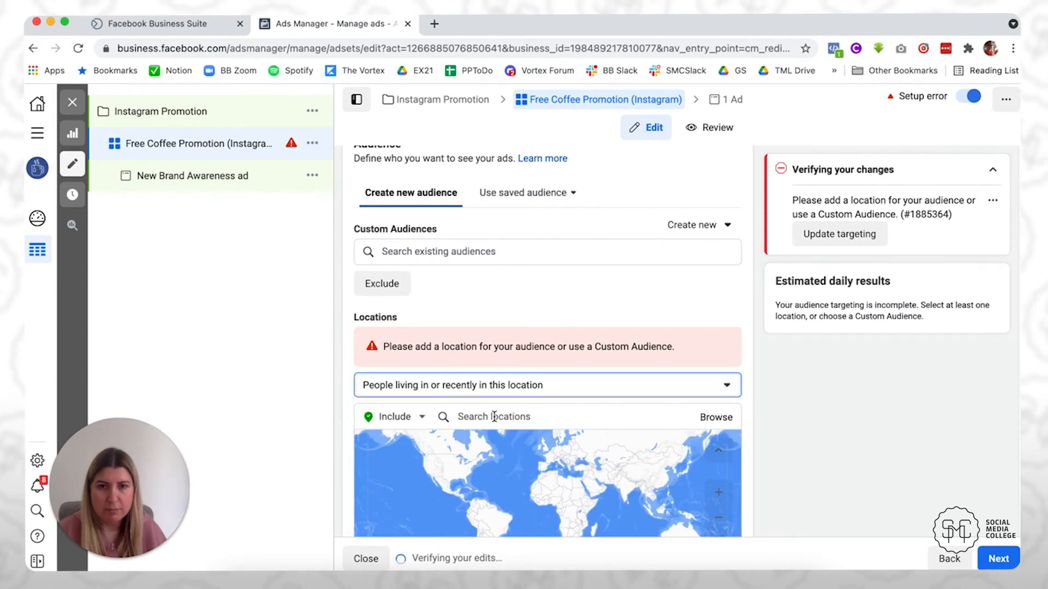
pyautogui.click(495, 417)
pyautogui.write('sydney')
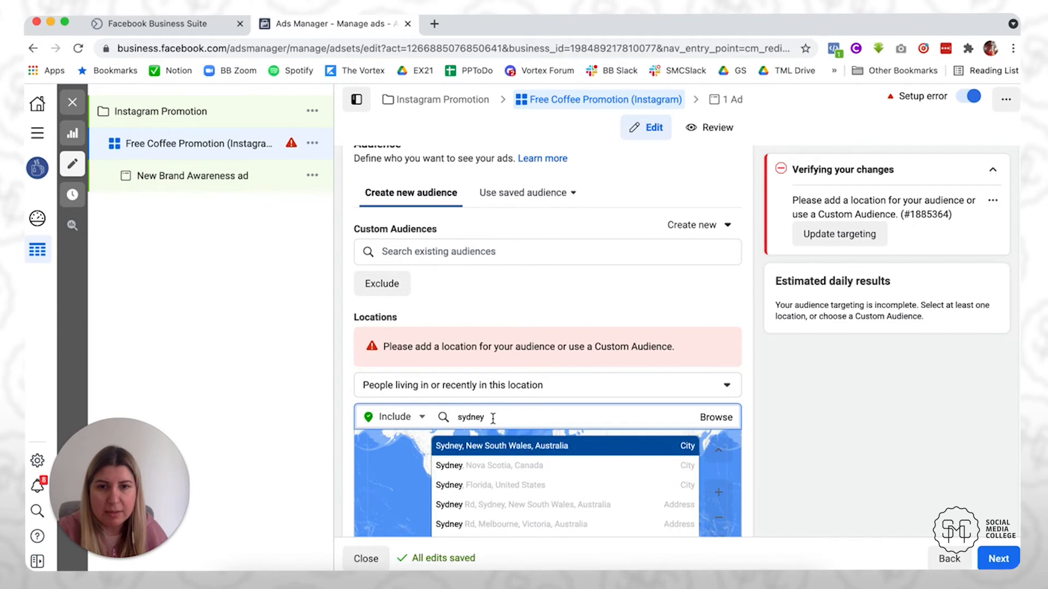
pyautogui.press('Return')
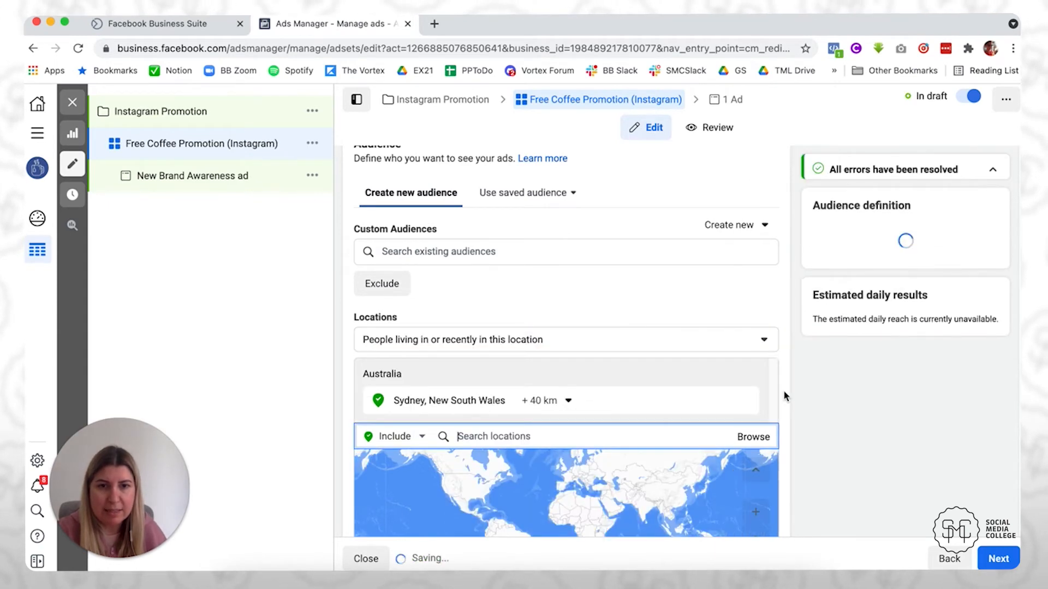
# Step: Switch the ad set from automatic to manual placements and bring up its platform options
pyautogui.scroll(-4, 546, 327)
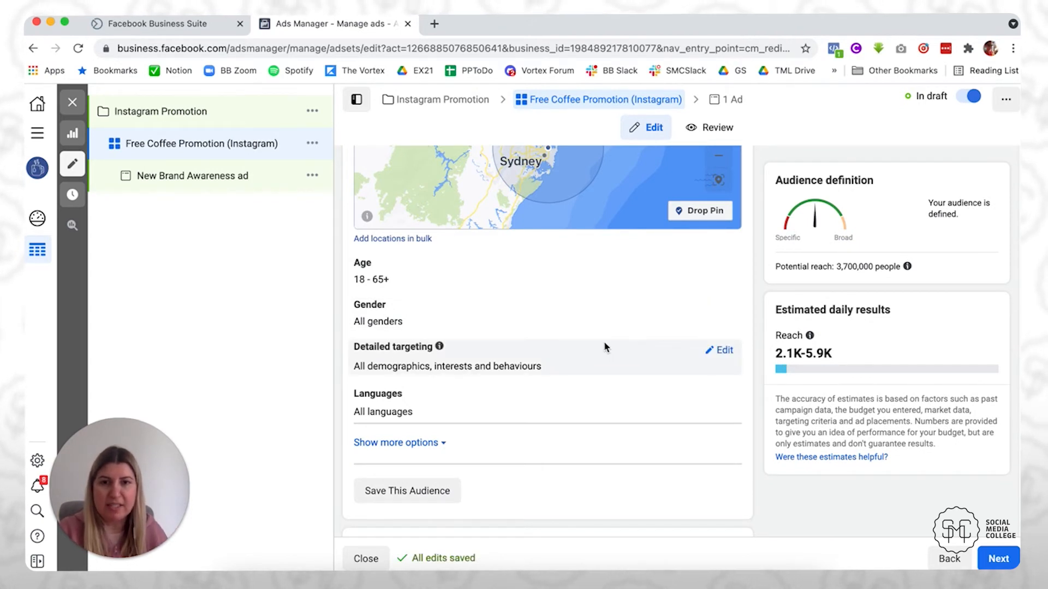
pyautogui.scroll(-1, 763, 276)
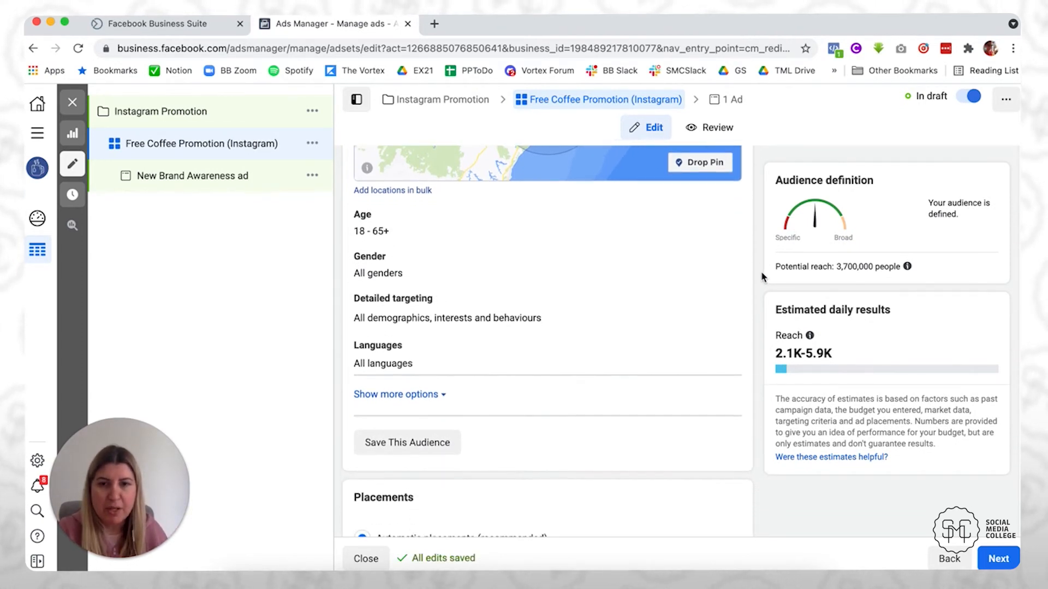
pyautogui.scroll(-4, 762, 277)
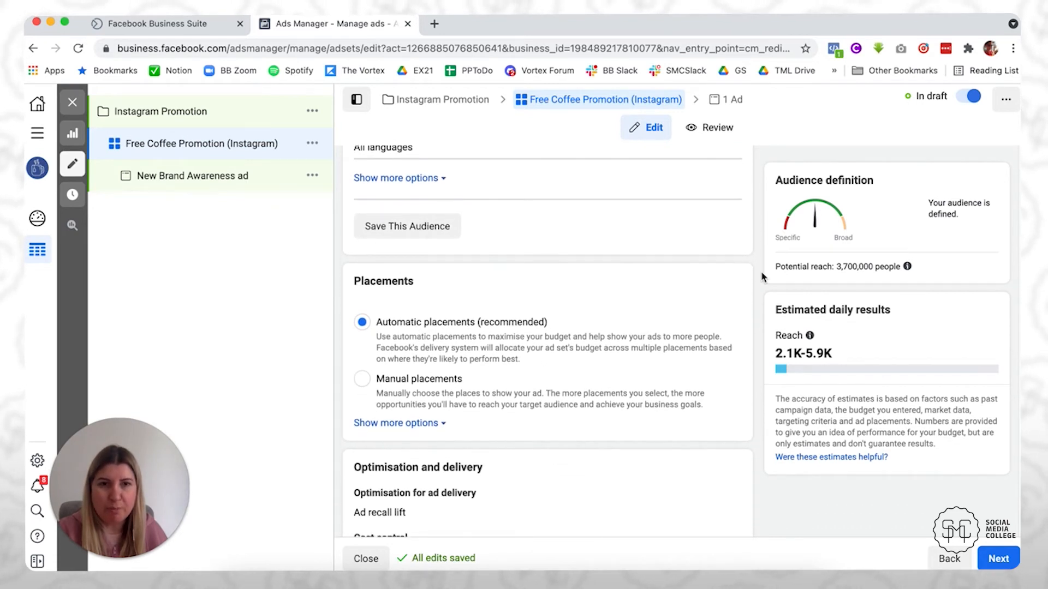
pyautogui.scroll(-1, 762, 277)
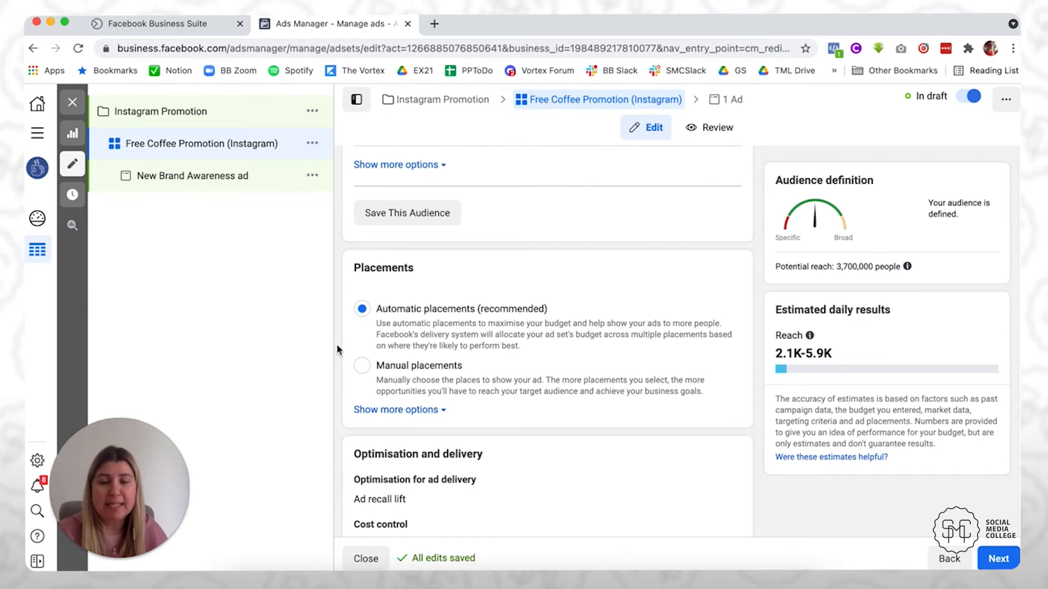
pyautogui.click(361, 369)
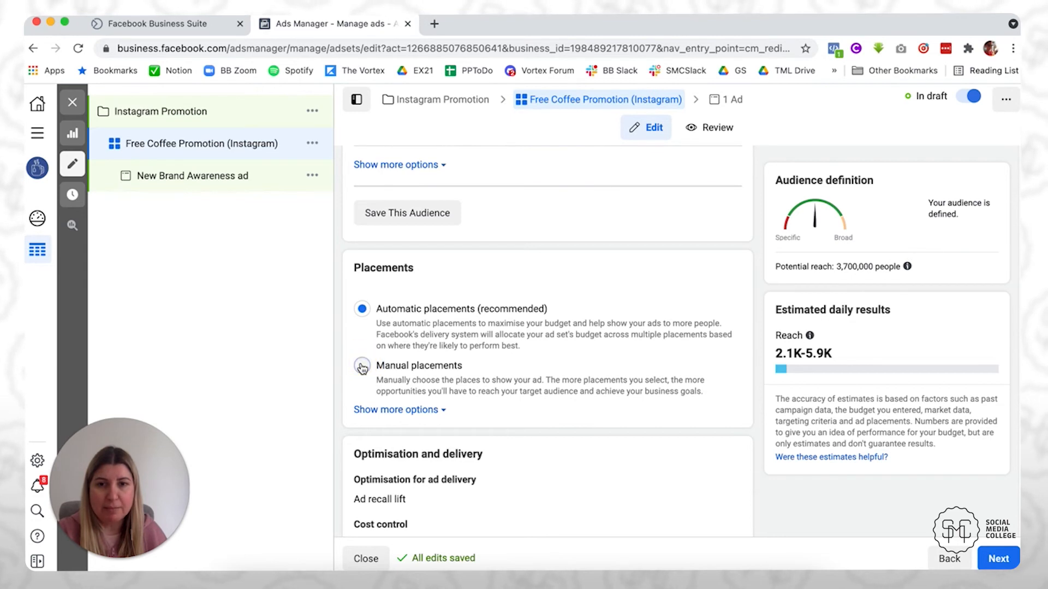
pyautogui.scroll(-3, 664, 317)
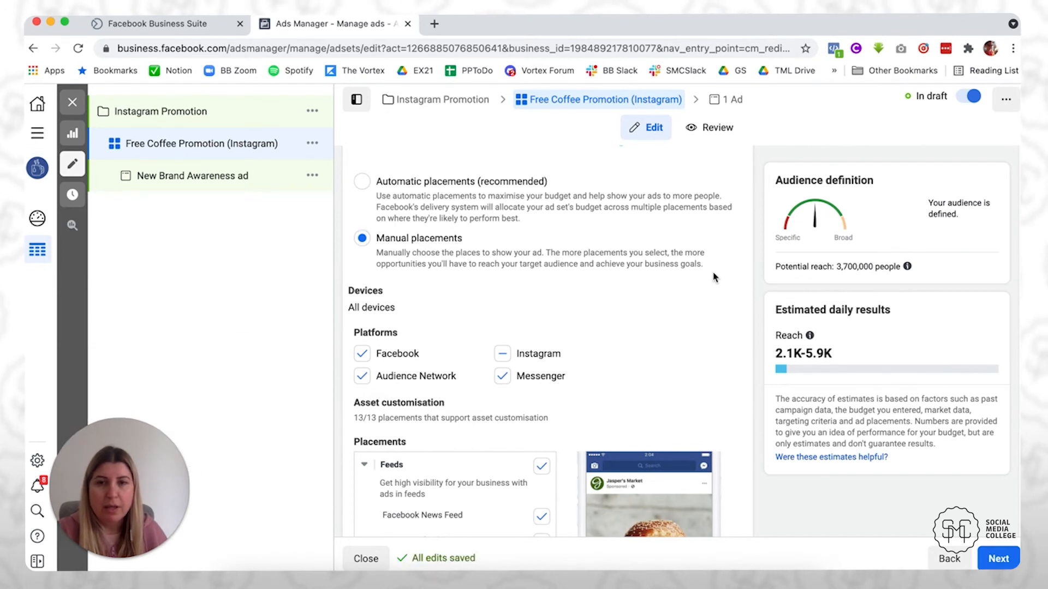
# Step: Remove Facebook, Audience Network and Messenger from the ad set's platforms, keeping only Instagram
pyautogui.scroll(-1, 660, 294)
pyautogui.scroll(-1, 661, 295)
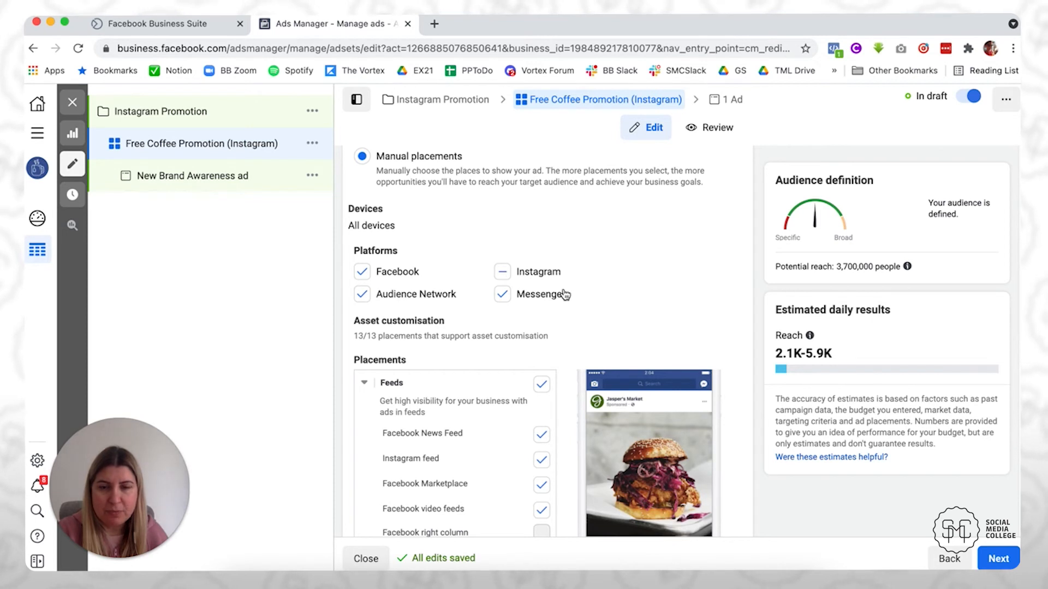
pyautogui.click(362, 272)
pyautogui.click(361, 294)
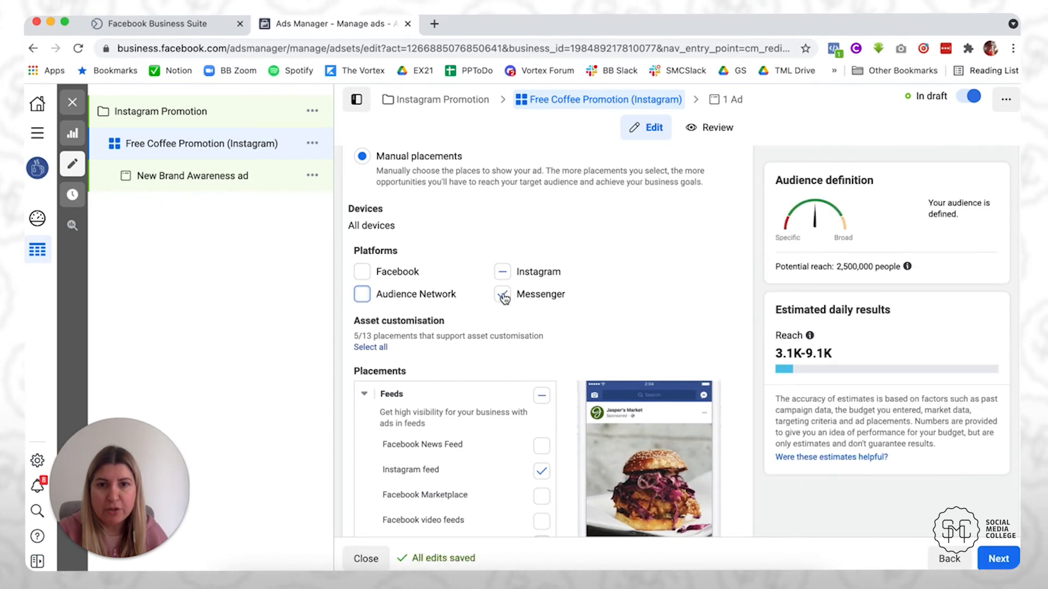
pyautogui.click(503, 297)
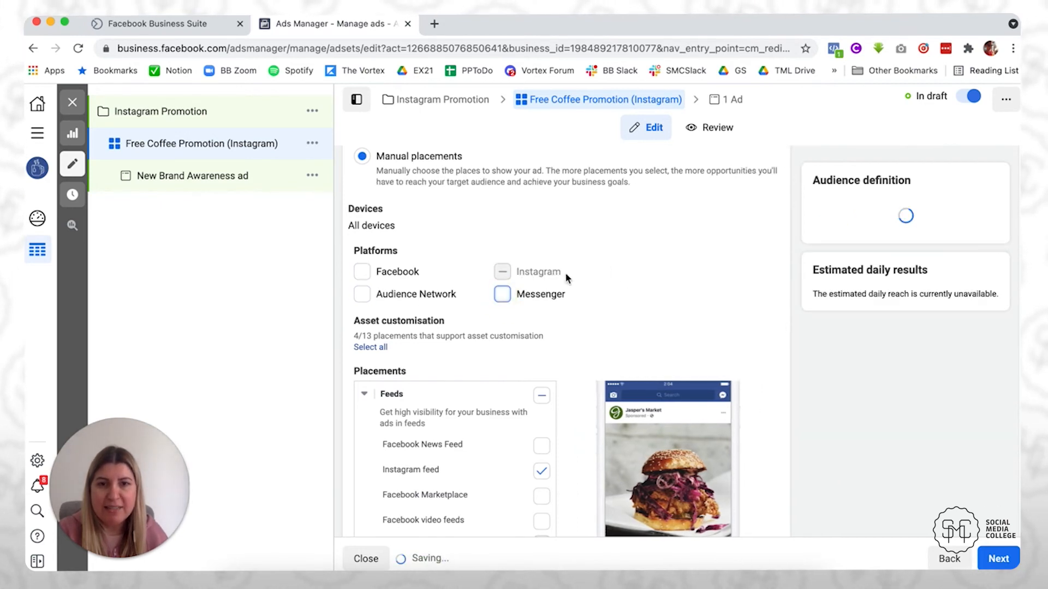
# Step: Review the individual Instagram placements and the optimisation and delivery settings, and continue to the ad
pyautogui.scroll(-5, 577, 301)
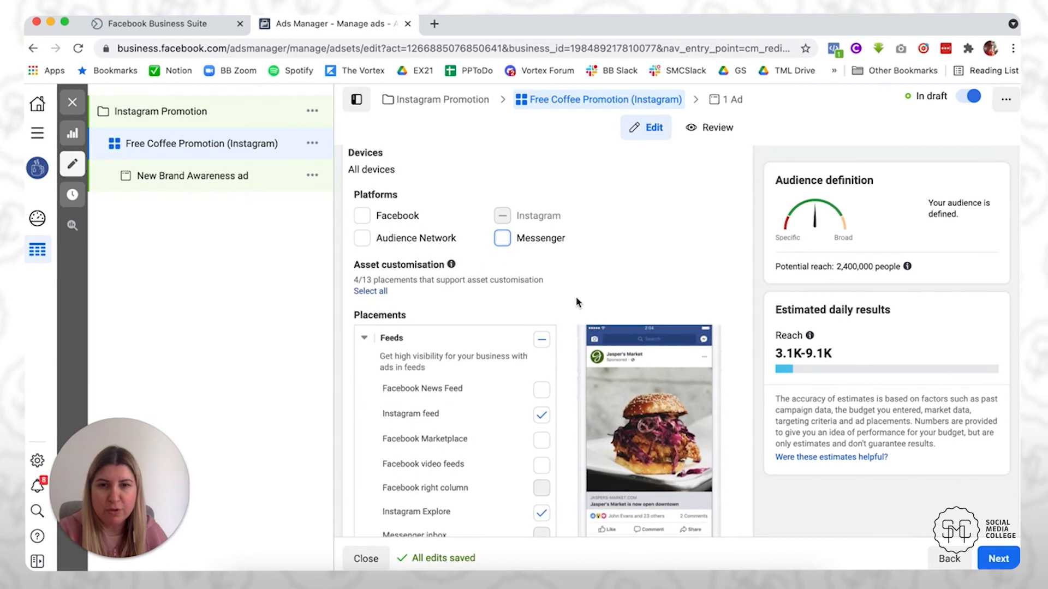
pyautogui.scroll(-2, 577, 302)
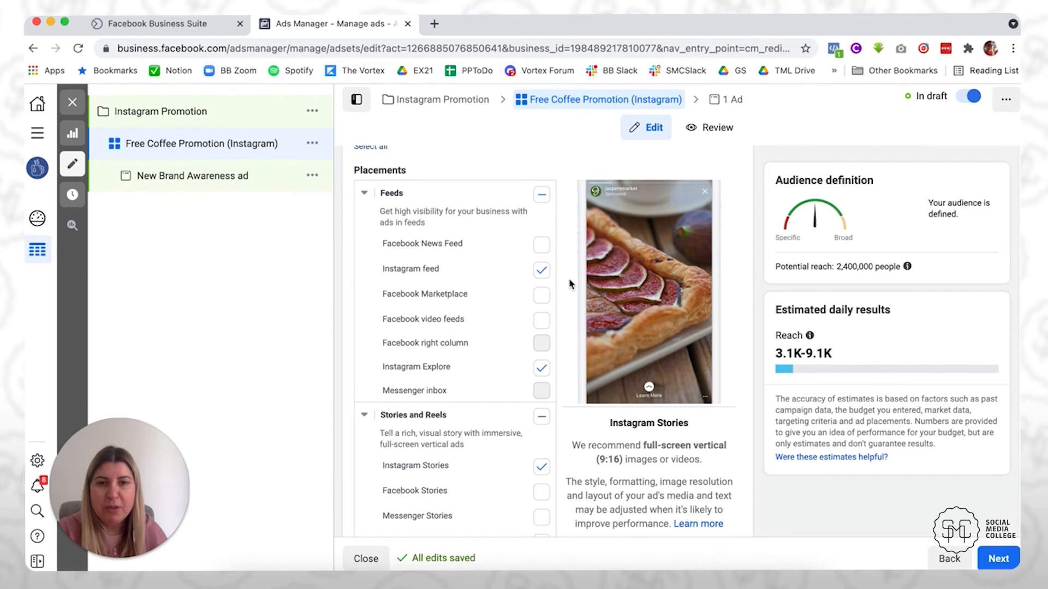
pyautogui.scroll(-1, 569, 283)
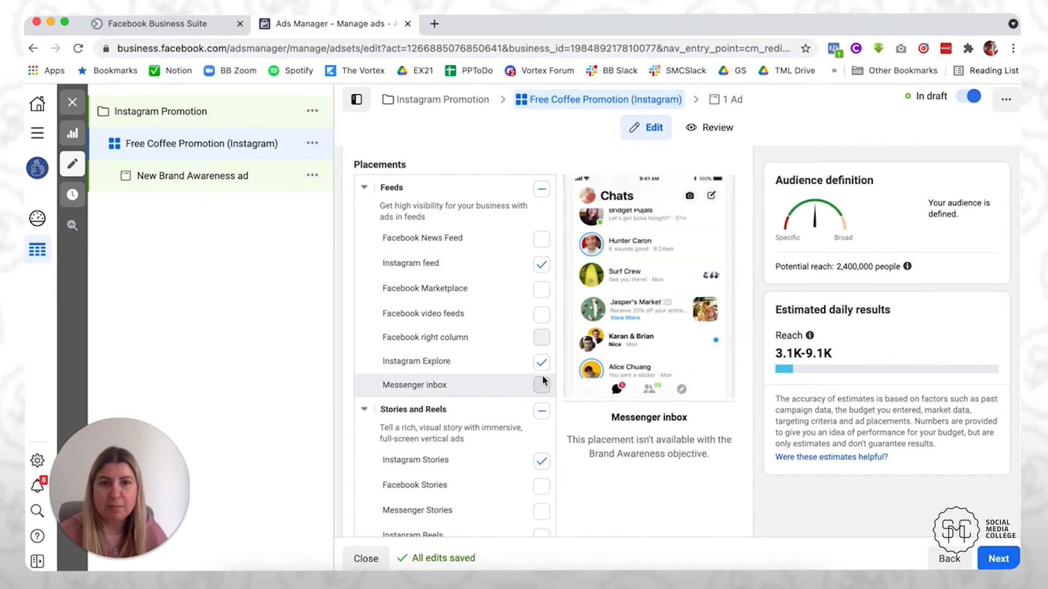
pyautogui.scroll(-3, 547, 375)
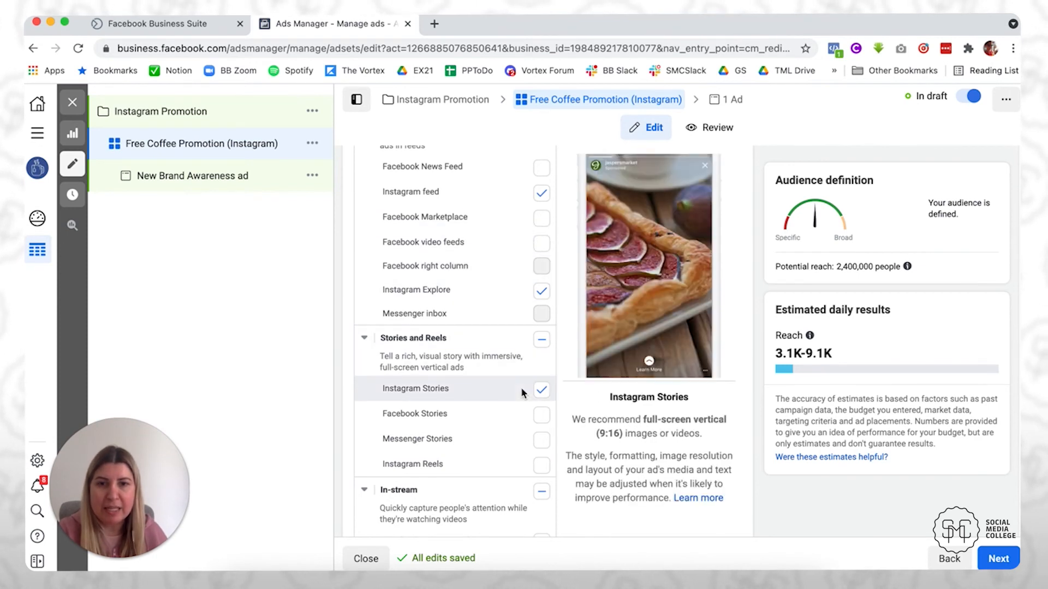
pyautogui.scroll(-1, 672, 506)
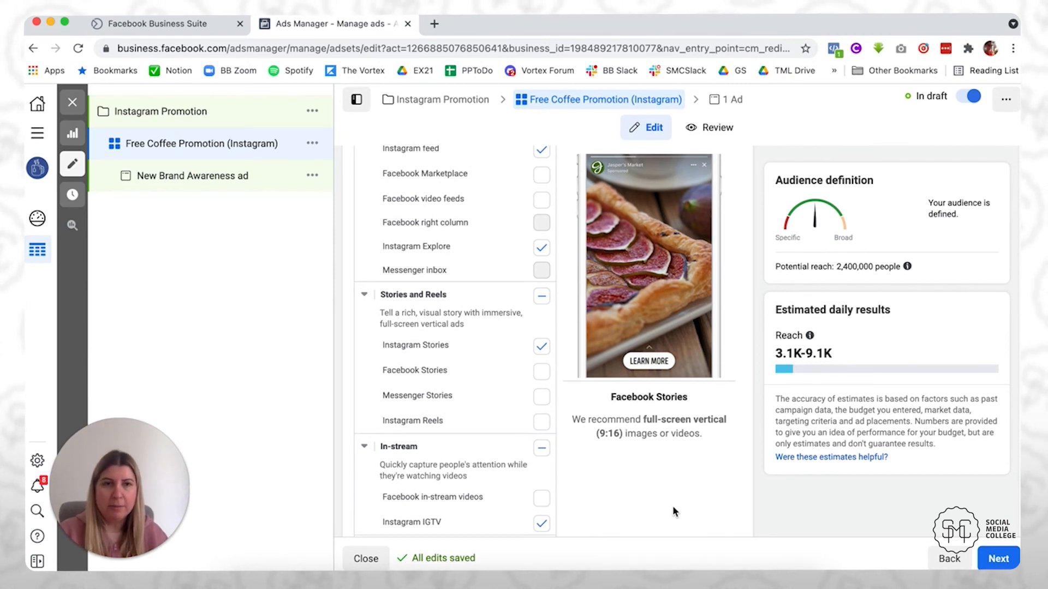
pyautogui.scroll(-8, 685, 465)
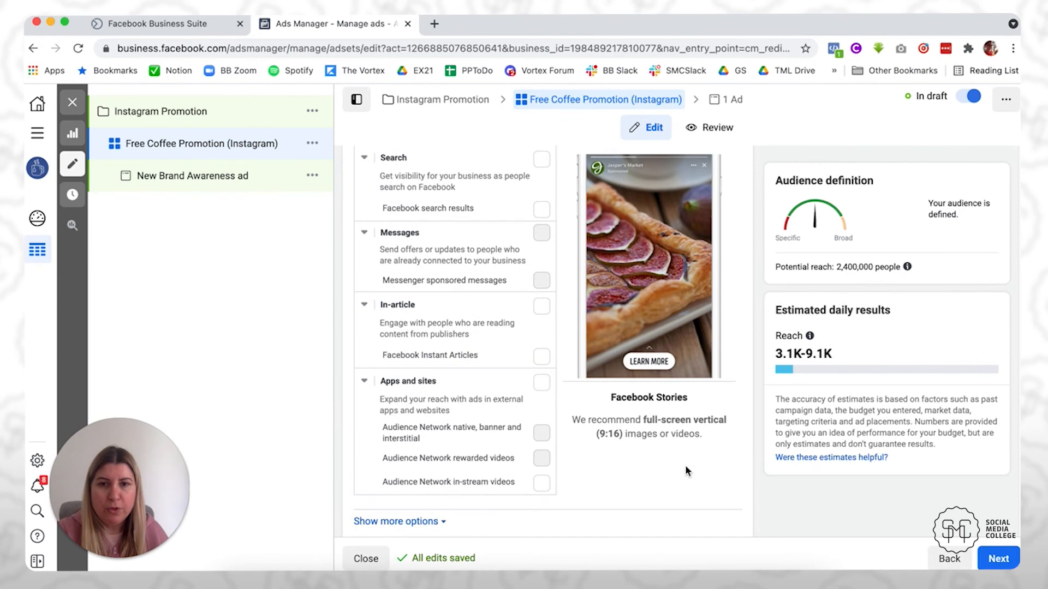
pyautogui.scroll(-2, 685, 465)
pyautogui.scroll(4, 600, 382)
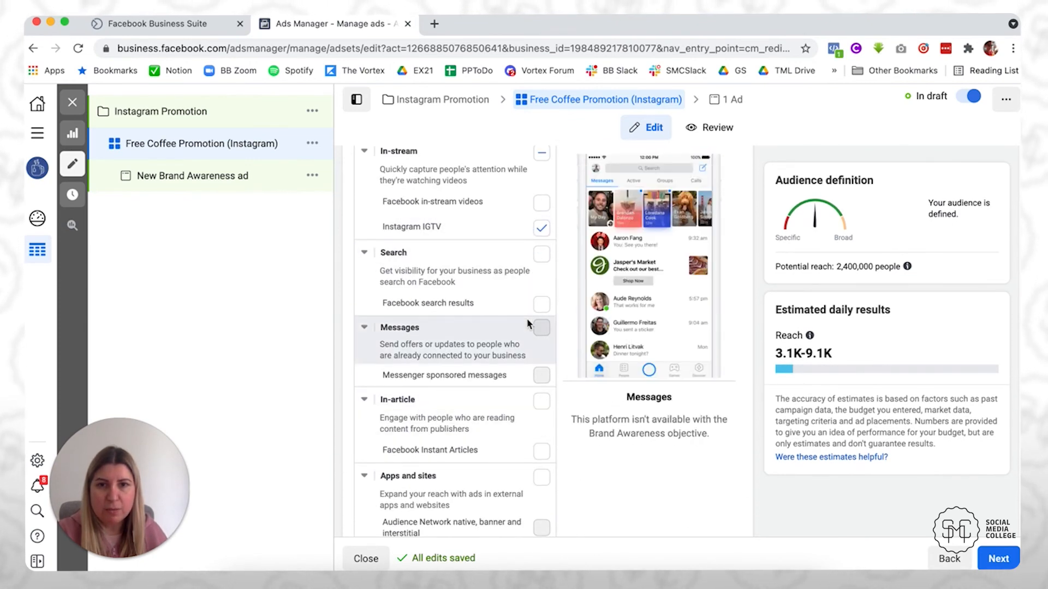
pyautogui.scroll(-6, 528, 324)
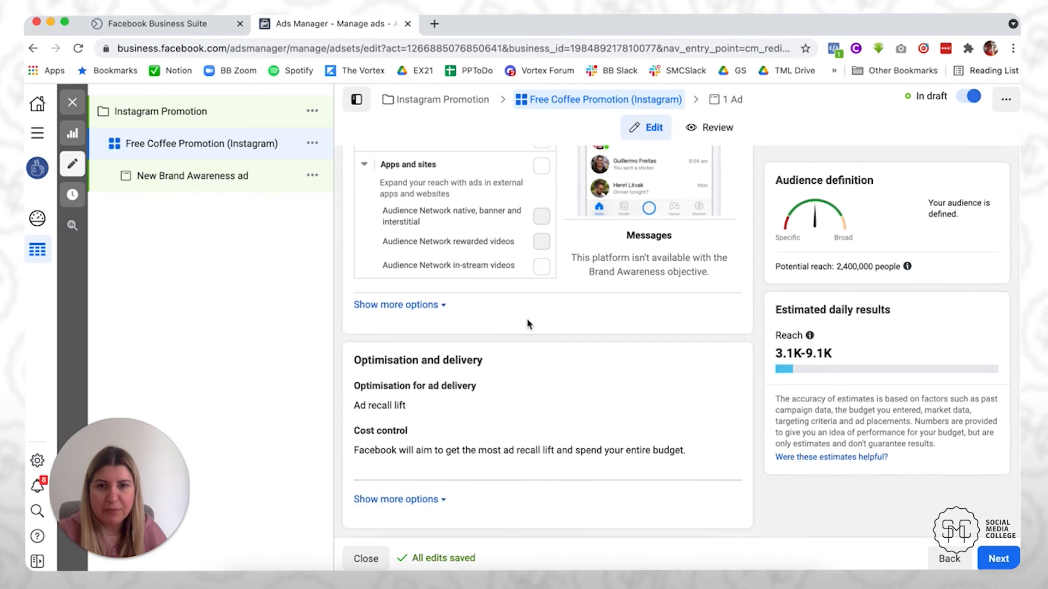
pyautogui.click(998, 561)
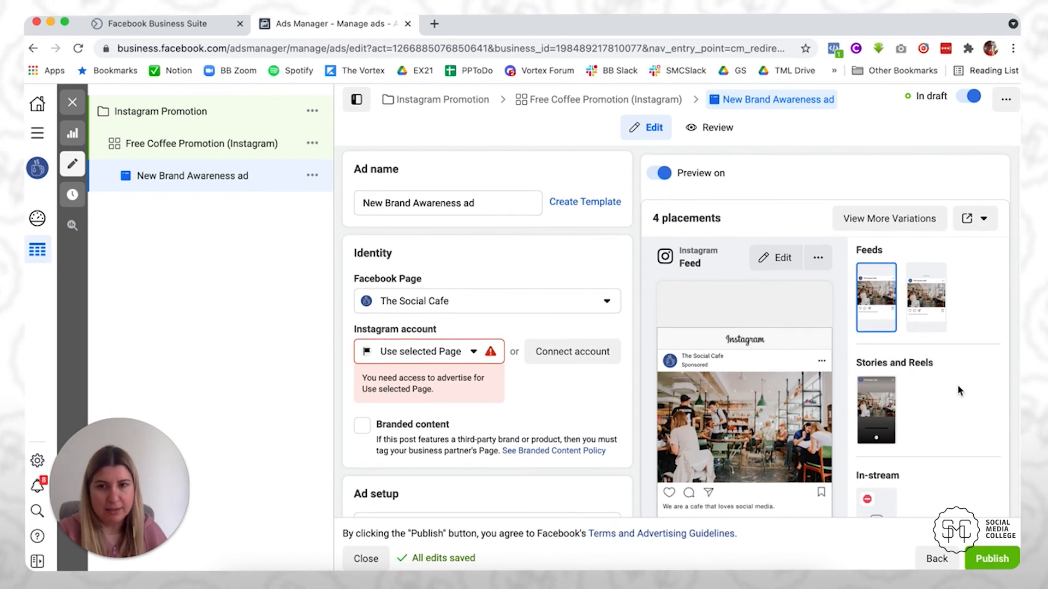
# Step: Check which Instagram accounts are available for the ad's identity without choosing one
pyautogui.scroll(-2, 938, 415)
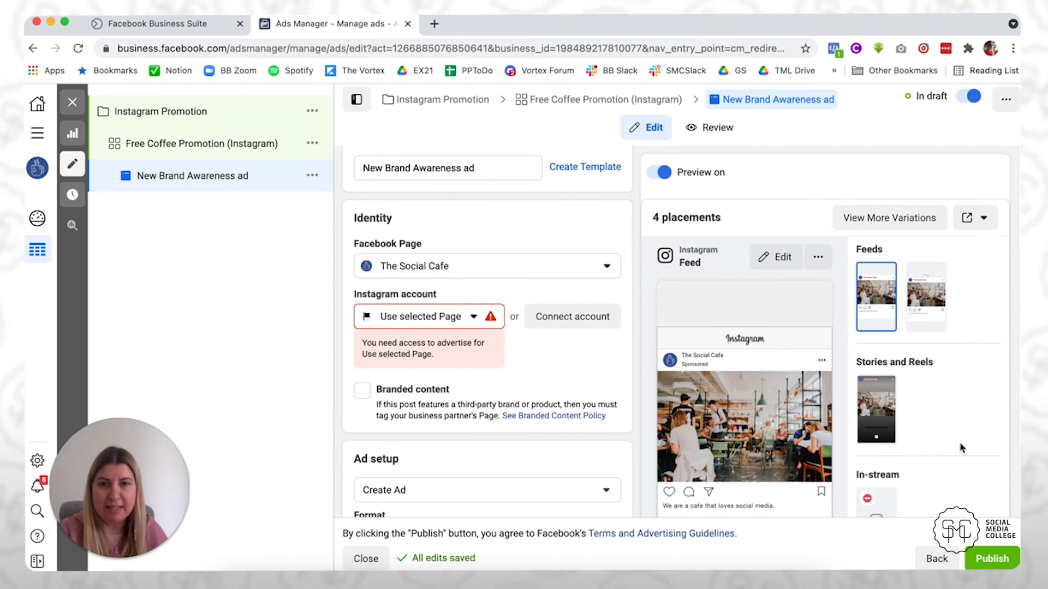
pyautogui.click(472, 317)
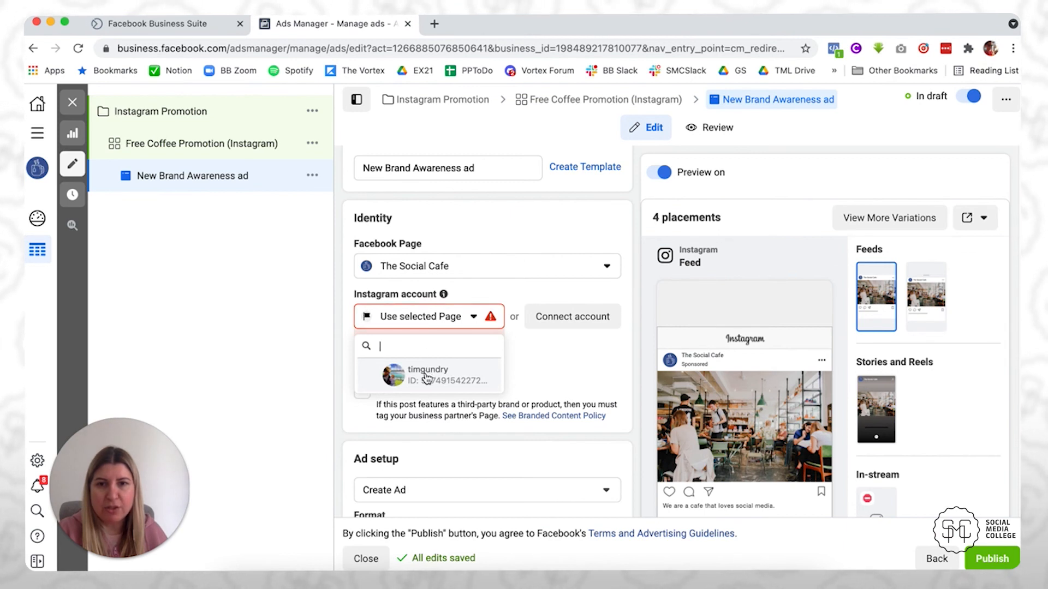
pyautogui.click(532, 358)
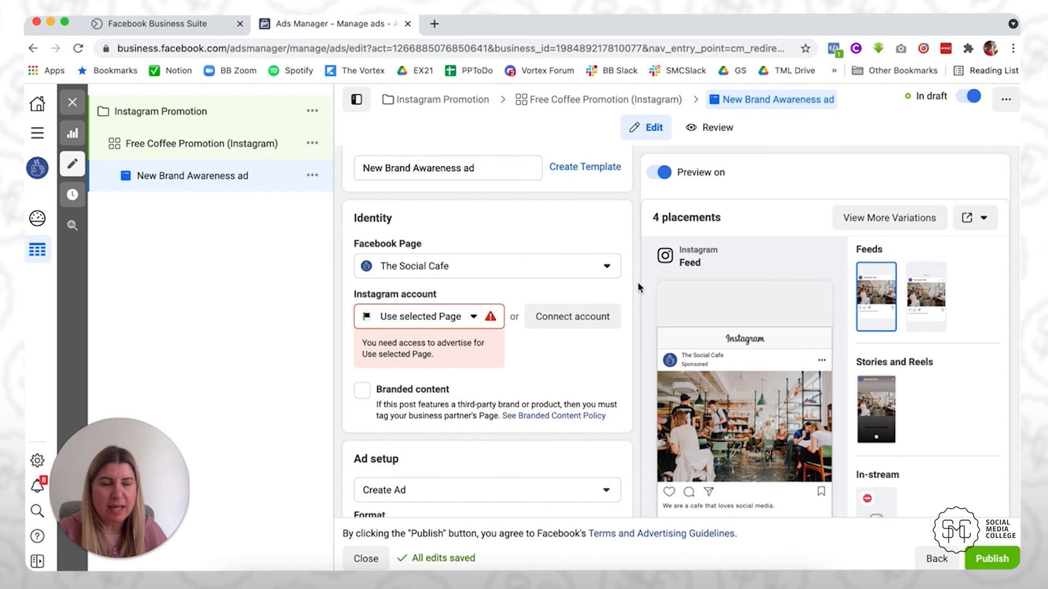
pyautogui.moveTo(649, 247)
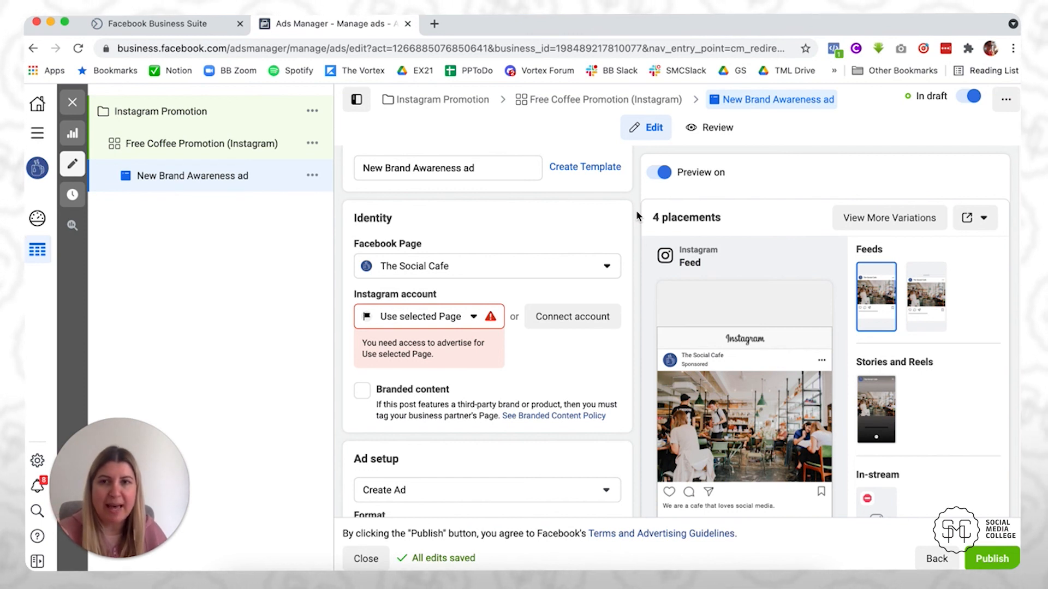
# Step: Return to the Free Coffee Promotion (Instagram) ad set and review its manual placements and platform selection
pyautogui.click(232, 145)
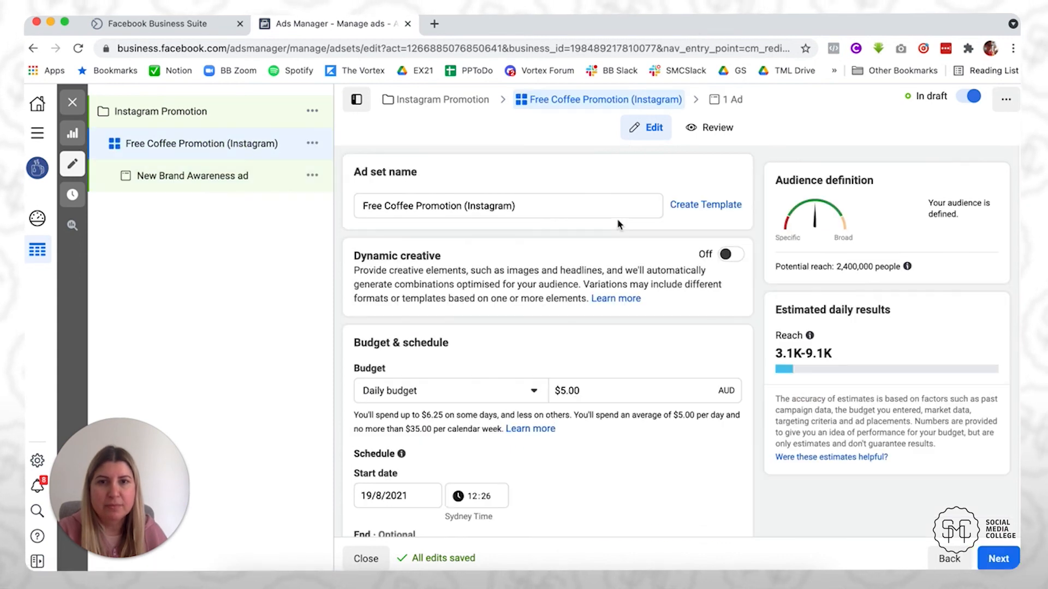
pyautogui.scroll(-7, 592, 307)
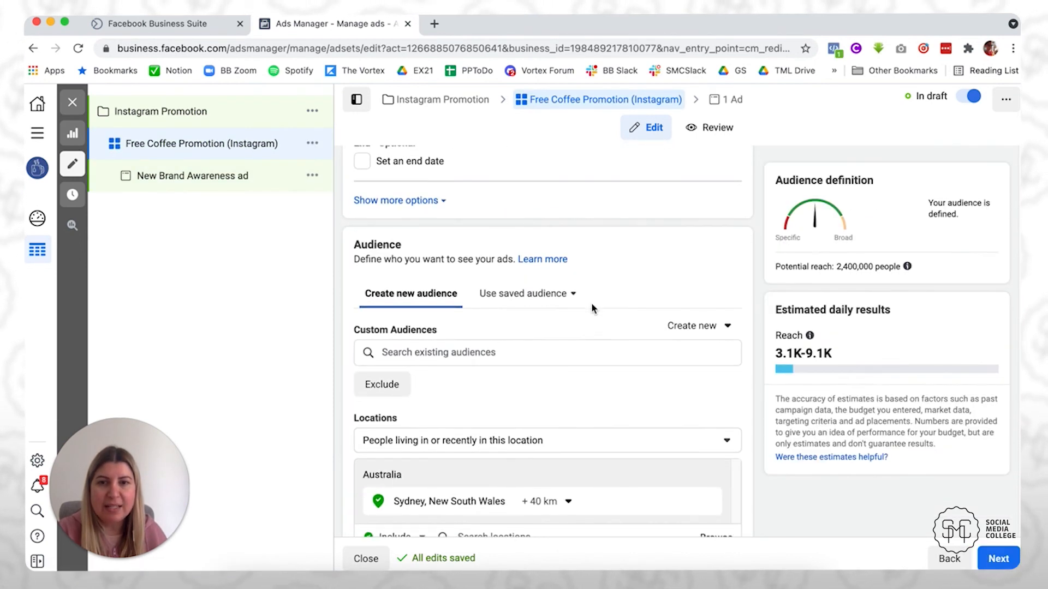
pyautogui.scroll(-10, 592, 308)
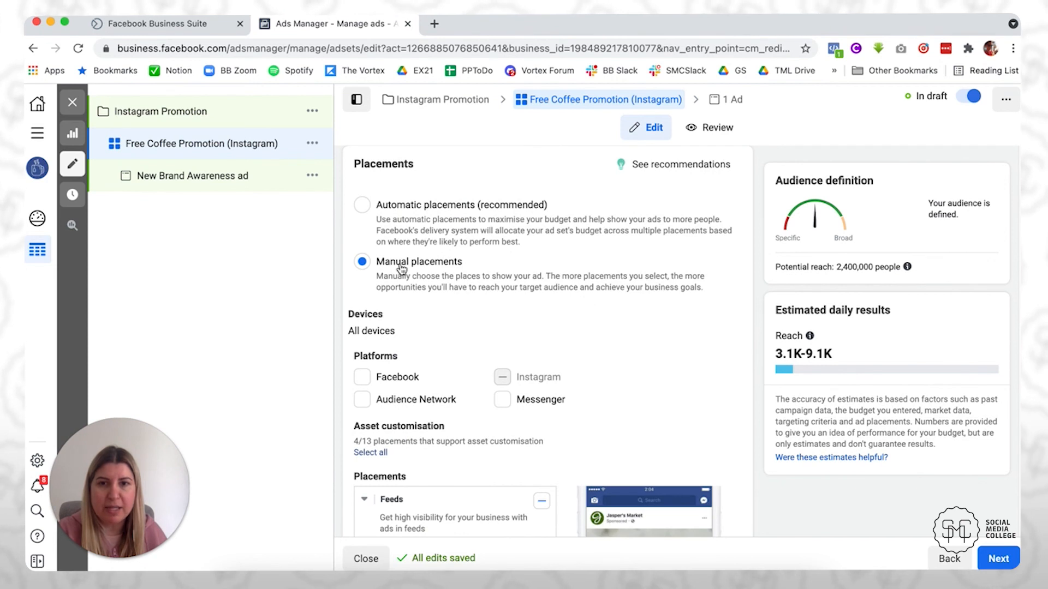
pyautogui.scroll(-2, 558, 316)
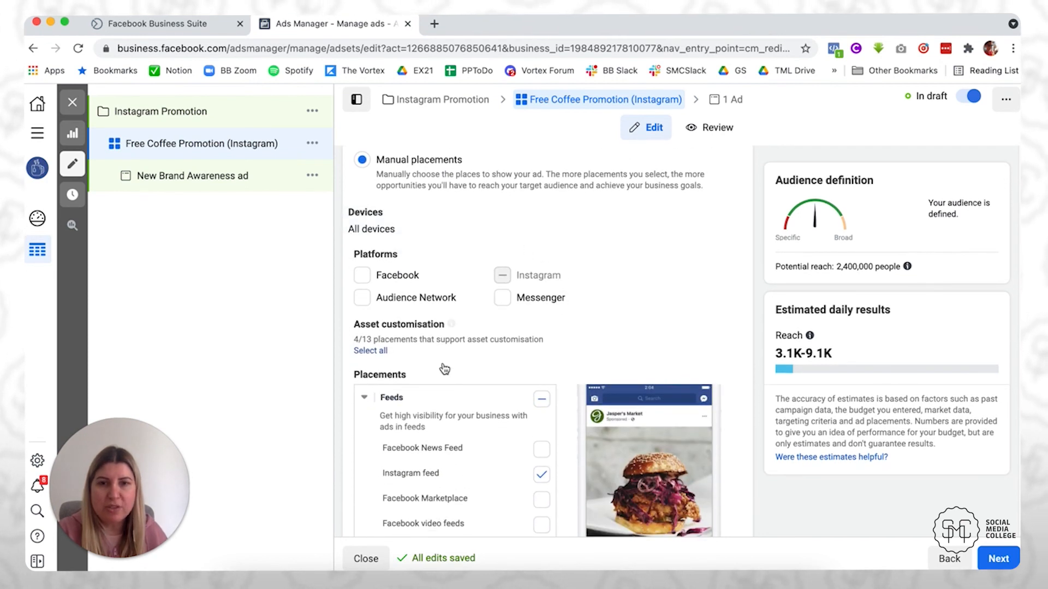